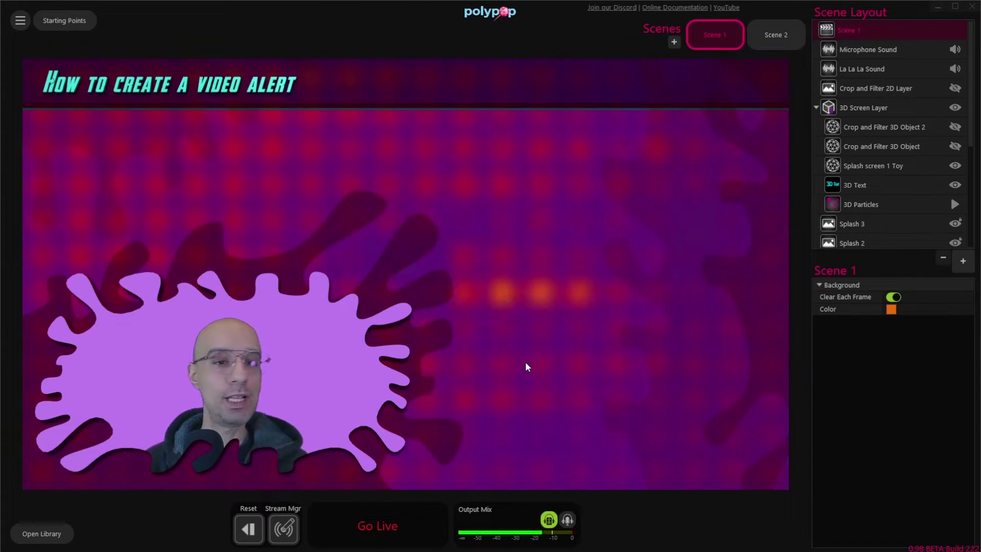
Open the Library panel beside the Scene 1 canvas.
click(41, 534)
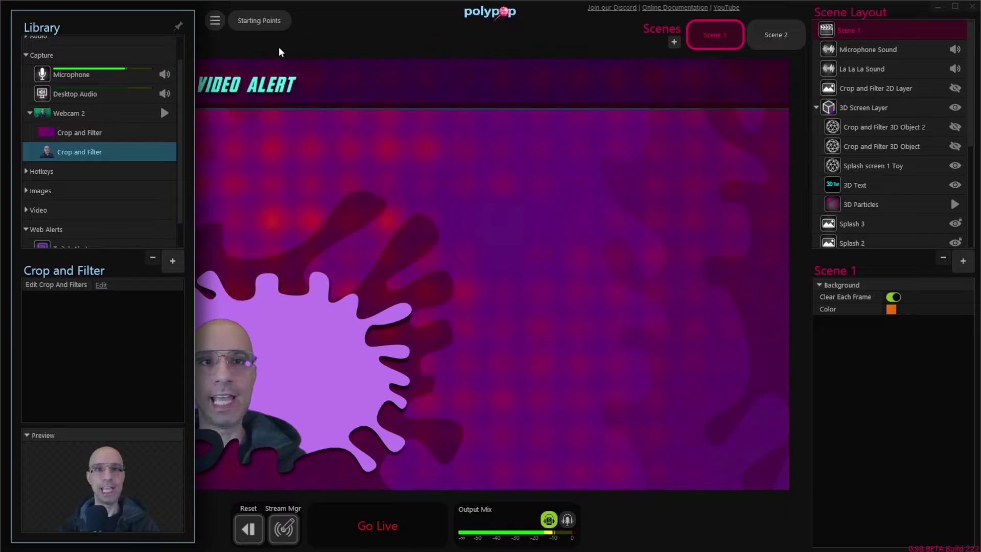
Pin the Library panel so it stays docked beside the stage.
click(176, 27)
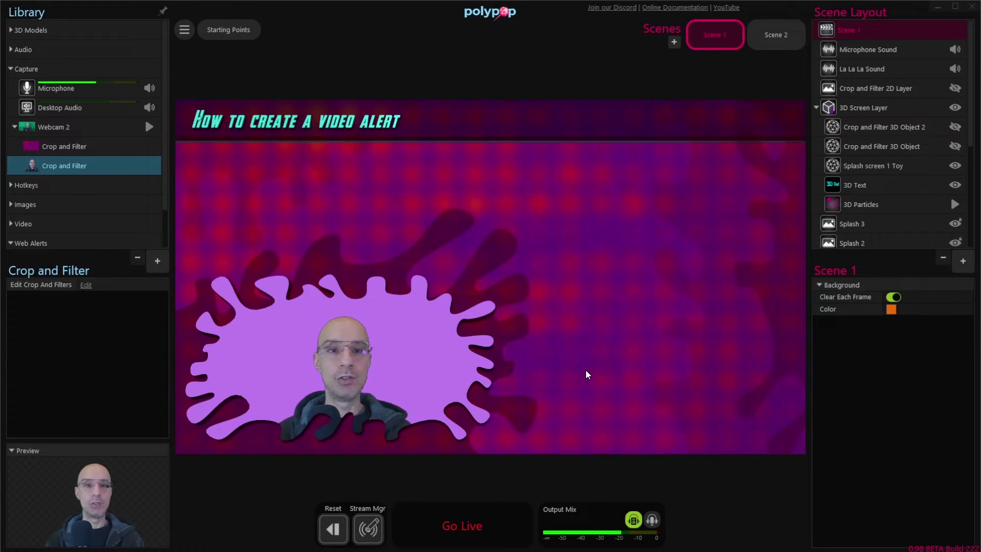
Import the ezgif.com-gif-maker webm clip as a Video source in the Library.
click(155, 264)
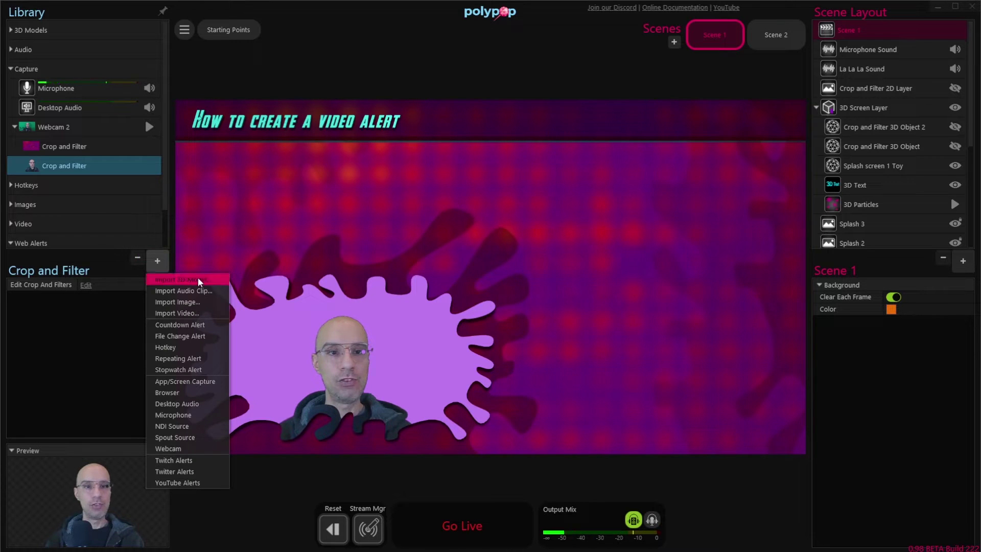
click(217, 318)
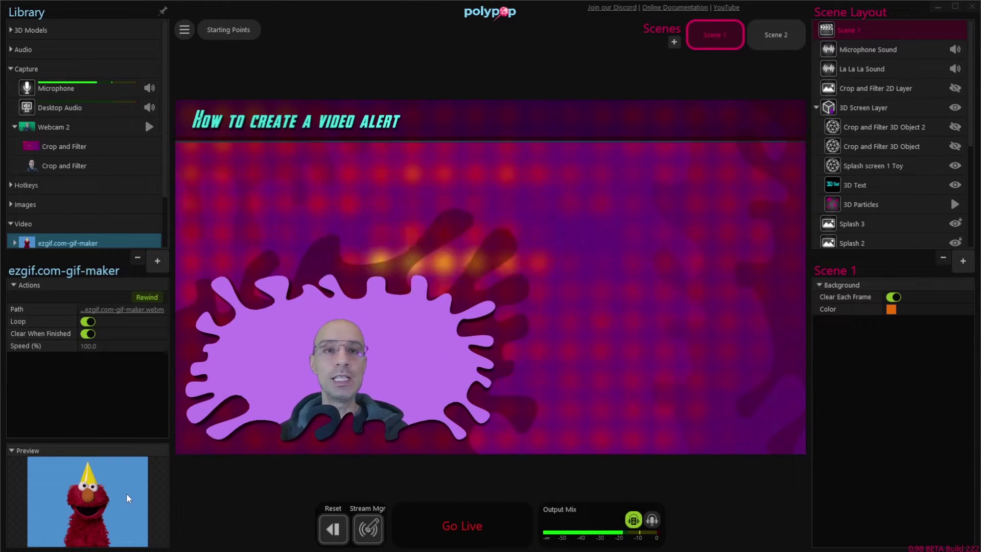
scroll(145, 54, down, 2)
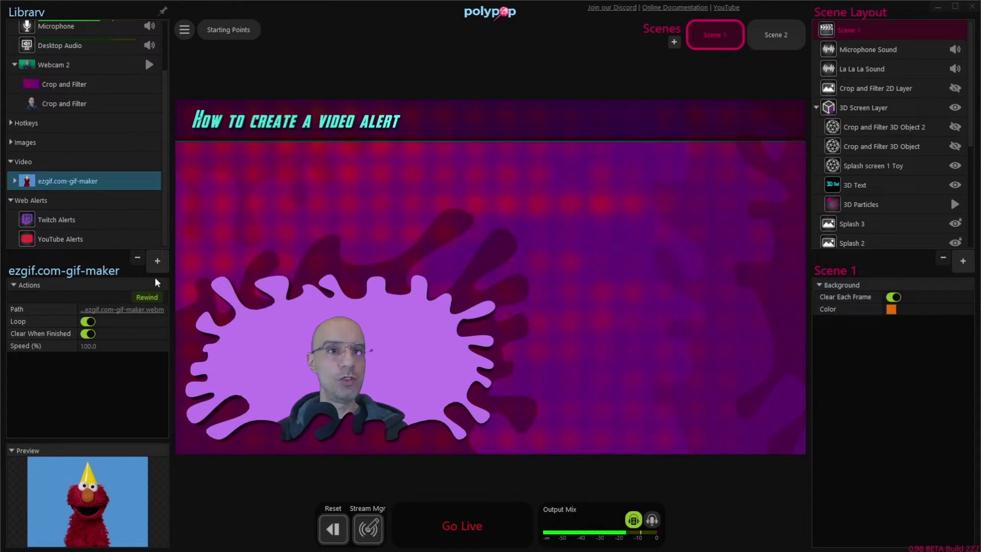
In YouTube Alerts, add a new chat alert and change its command to !Almo.
click(76, 239)
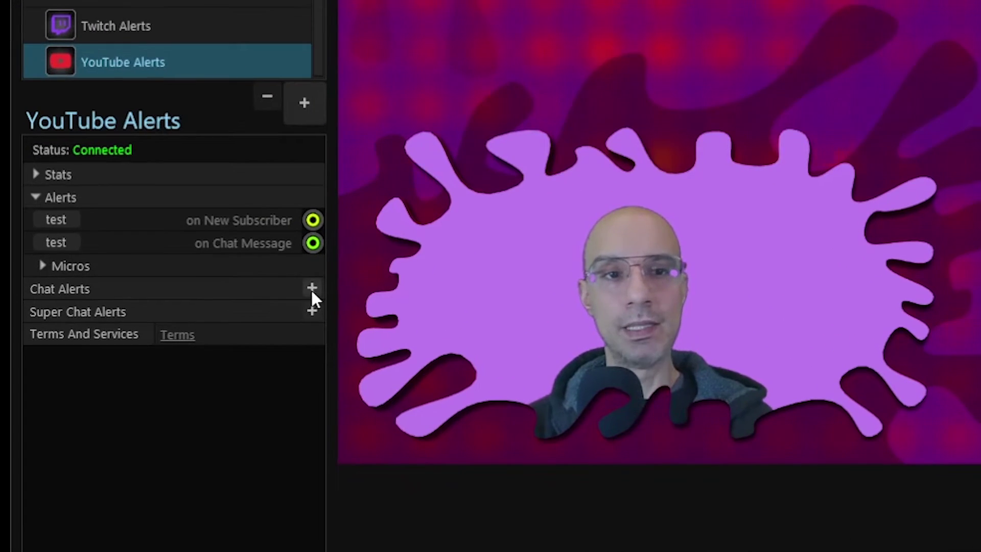
click(311, 287)
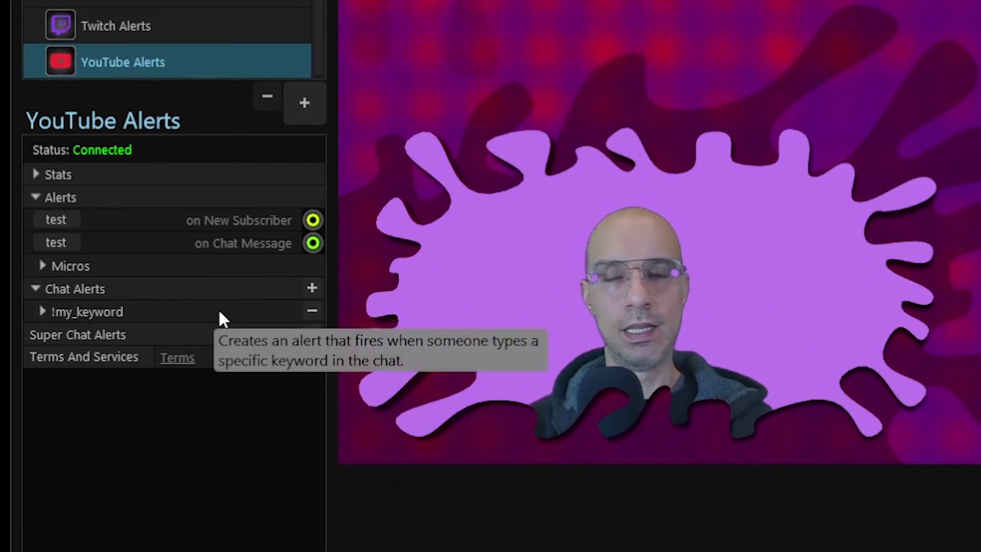
click(41, 313)
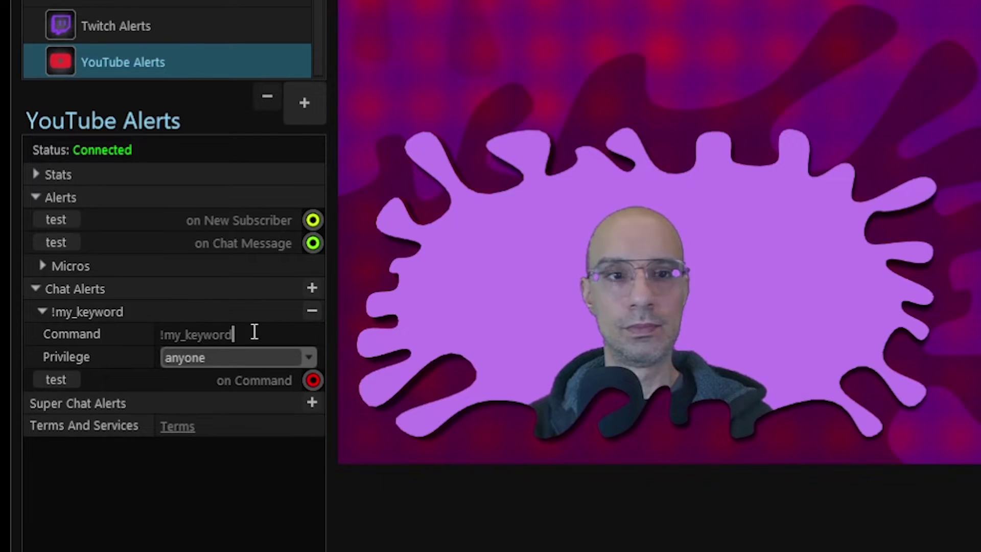
key(ctrl+a)
key(BackSpace)
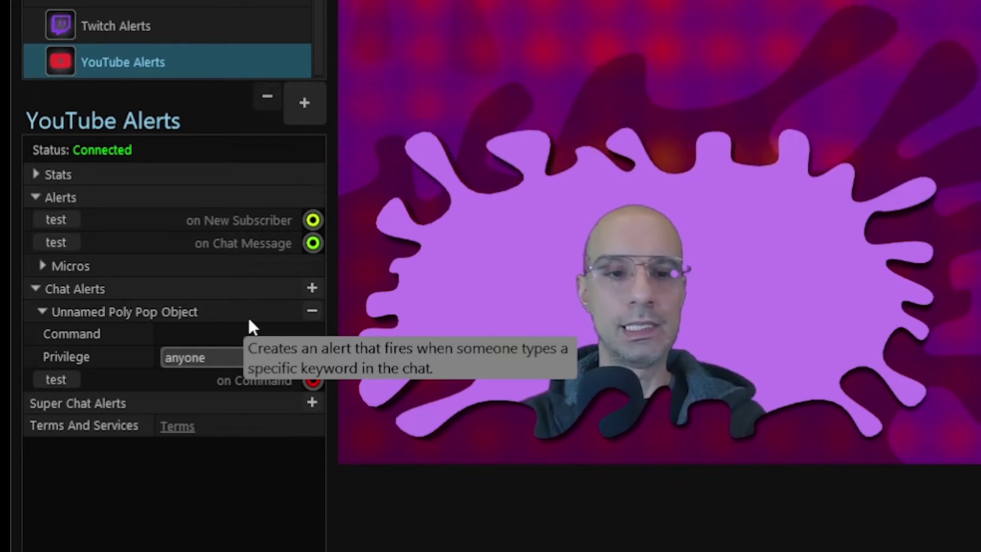
text(!Almo)
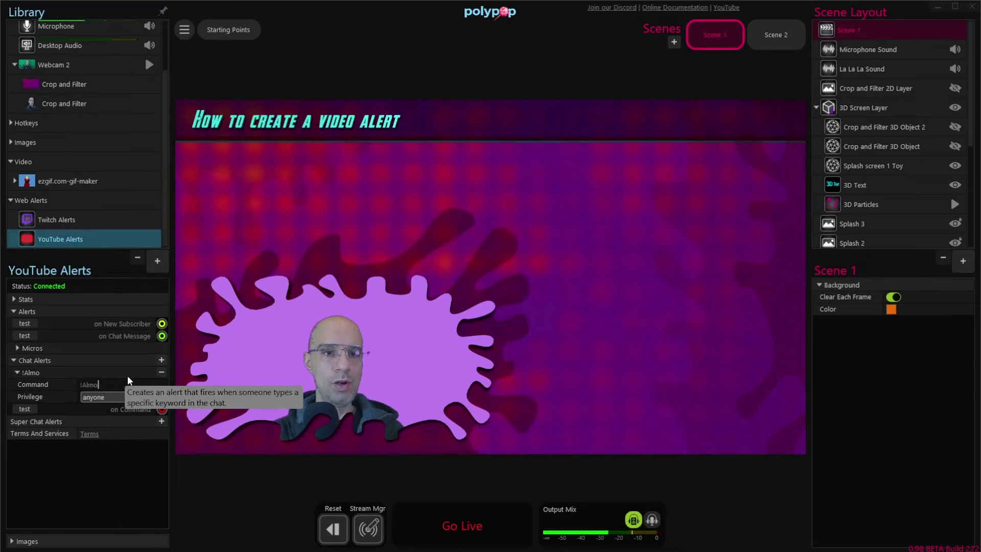
click(111, 449)
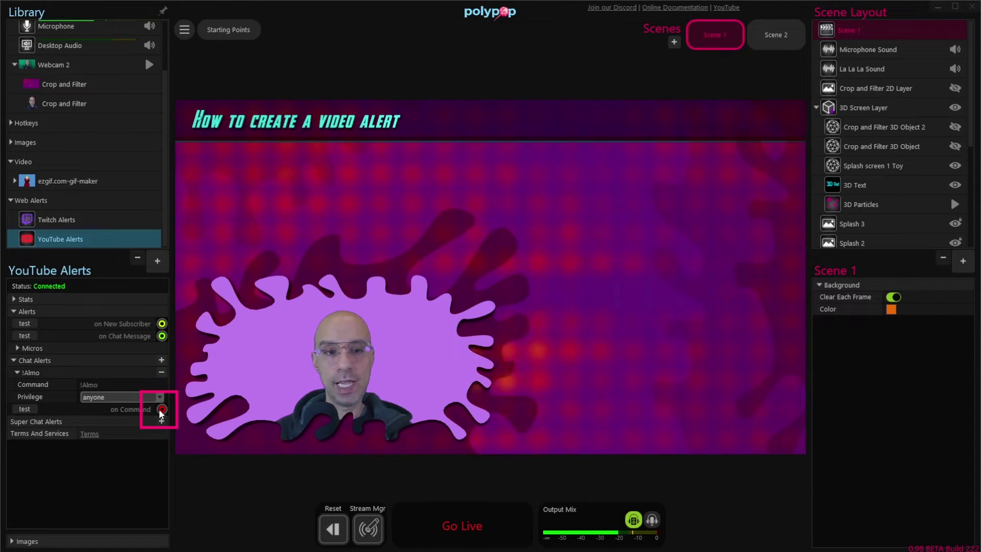
Link the !Almo on Command trigger to a new Action Sequence containing an Emit Alert step.
drag(162, 410, 202, 416)
drag(273, 404, 416, 74)
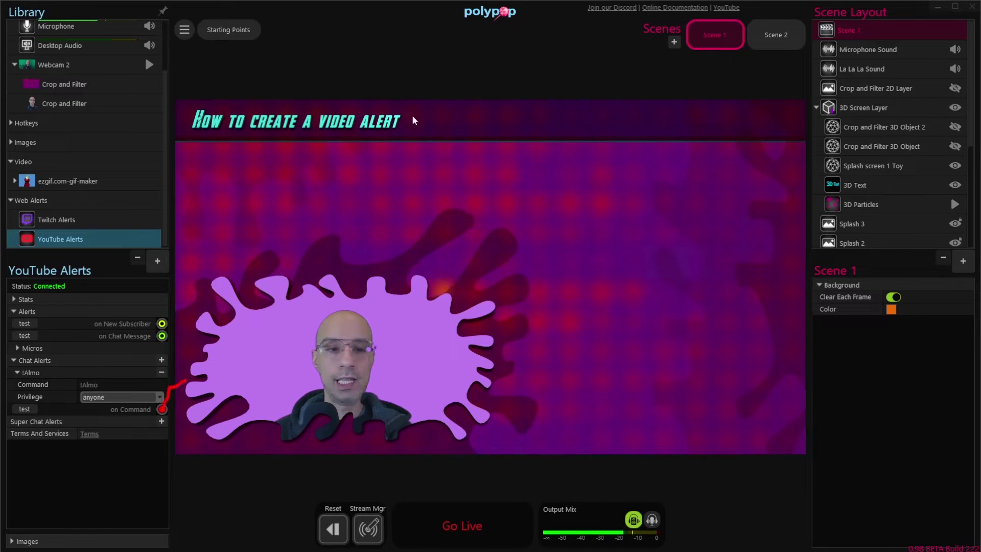
drag(164, 411, 571, 194)
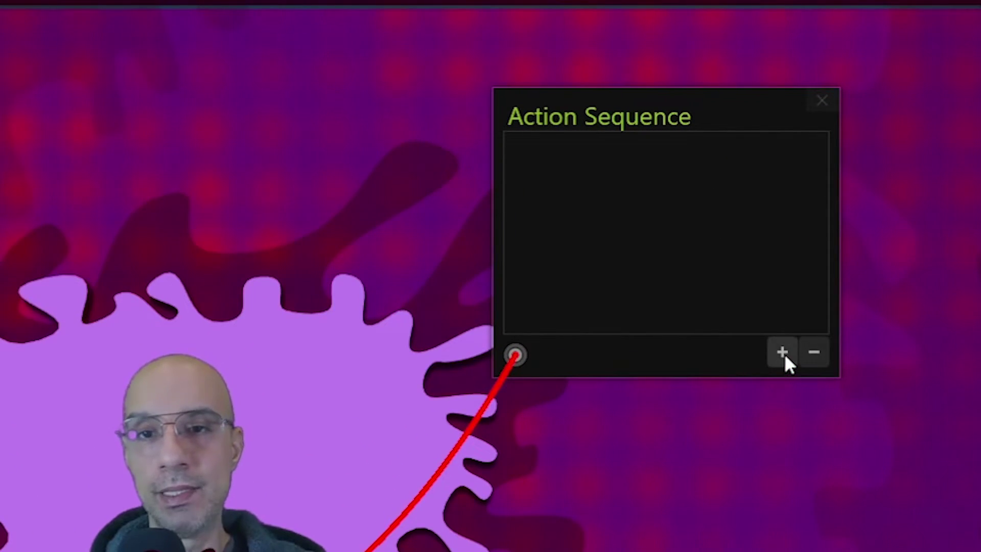
click(637, 314)
click(849, 388)
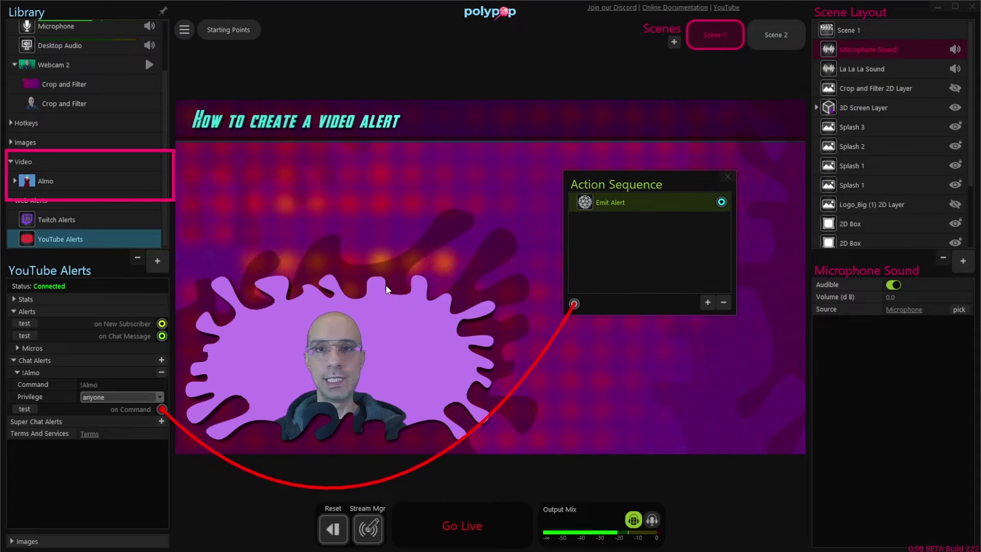
click(28, 184)
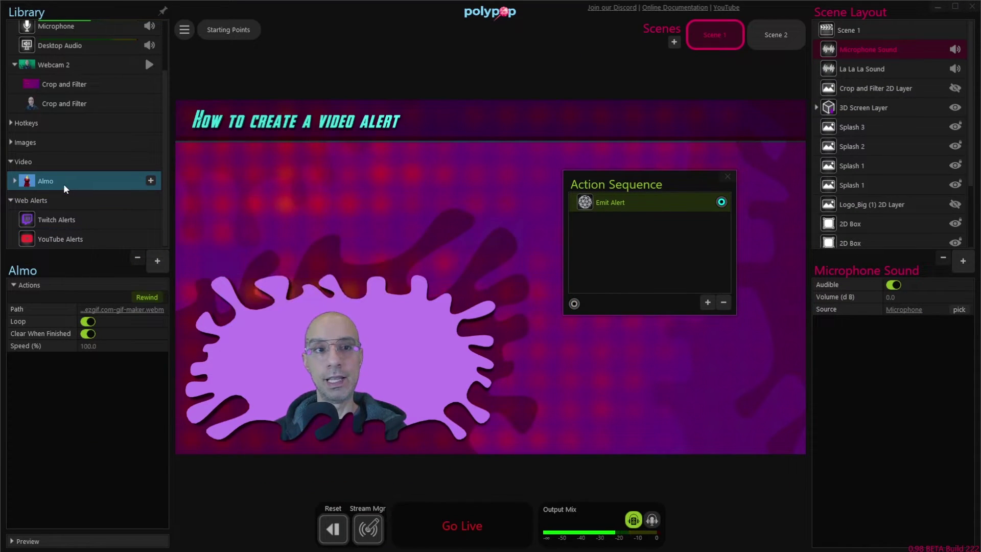
Place the Almo video on the canvas and wire the step, renamed 'Almo video visible on', to set Visible on.
drag(29, 184, 427, 211)
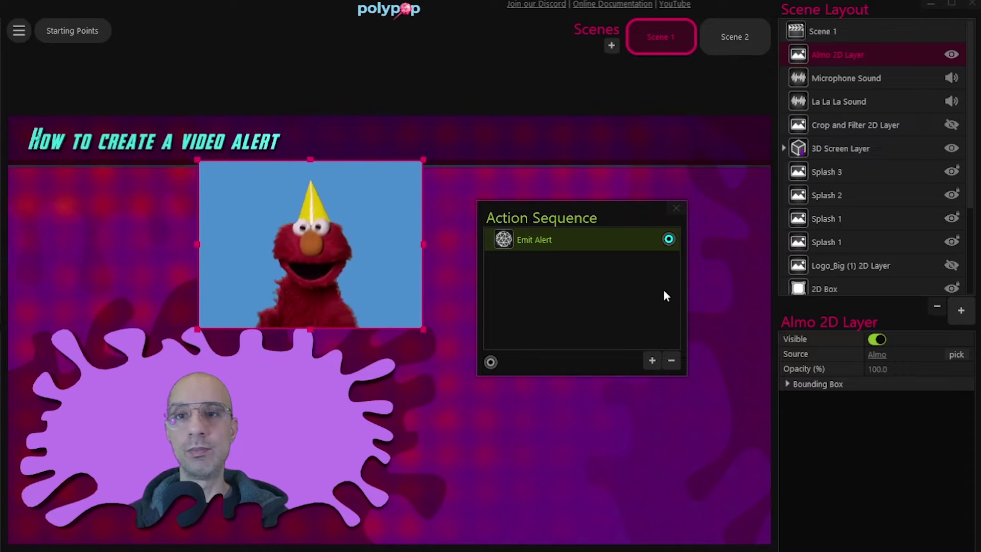
drag(669, 239, 788, 341)
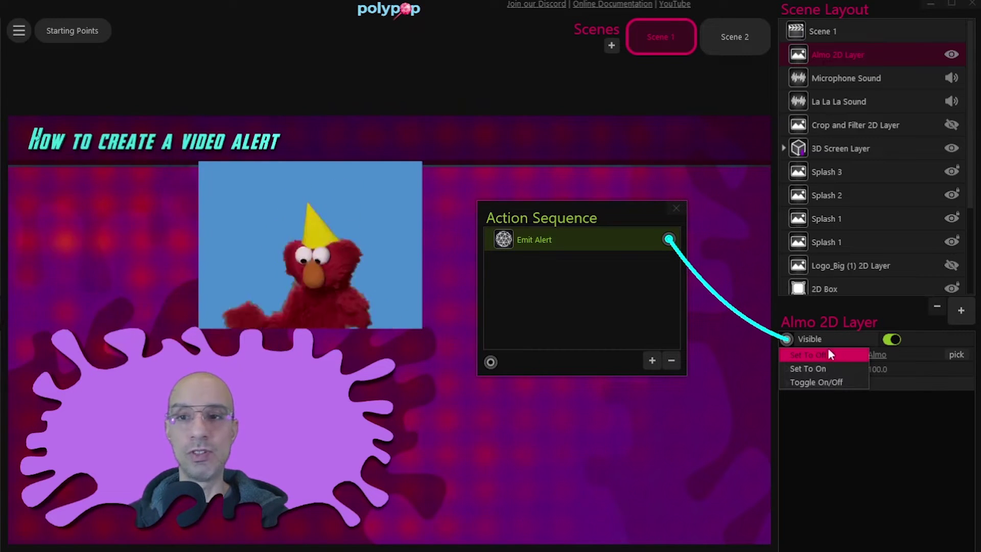
click(851, 370)
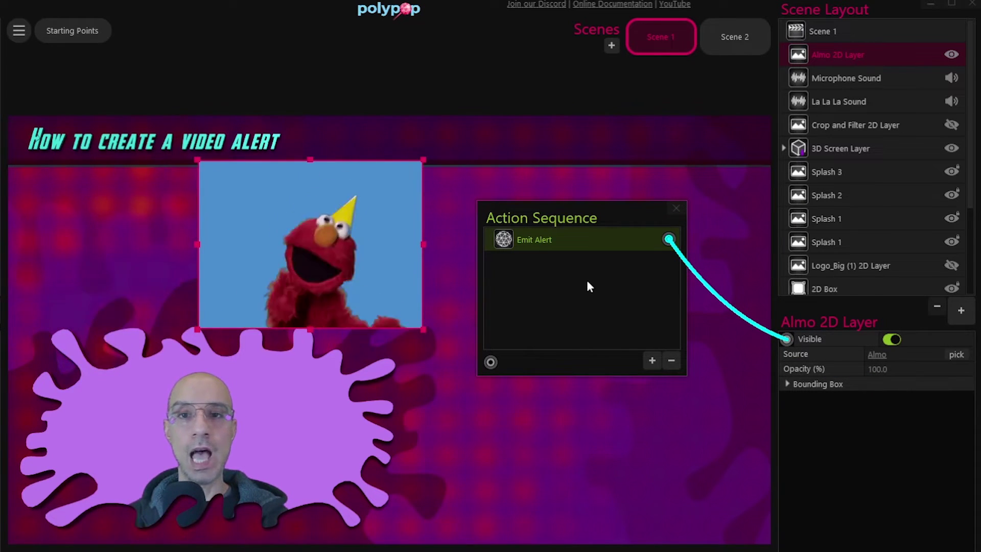
double_click(540, 239)
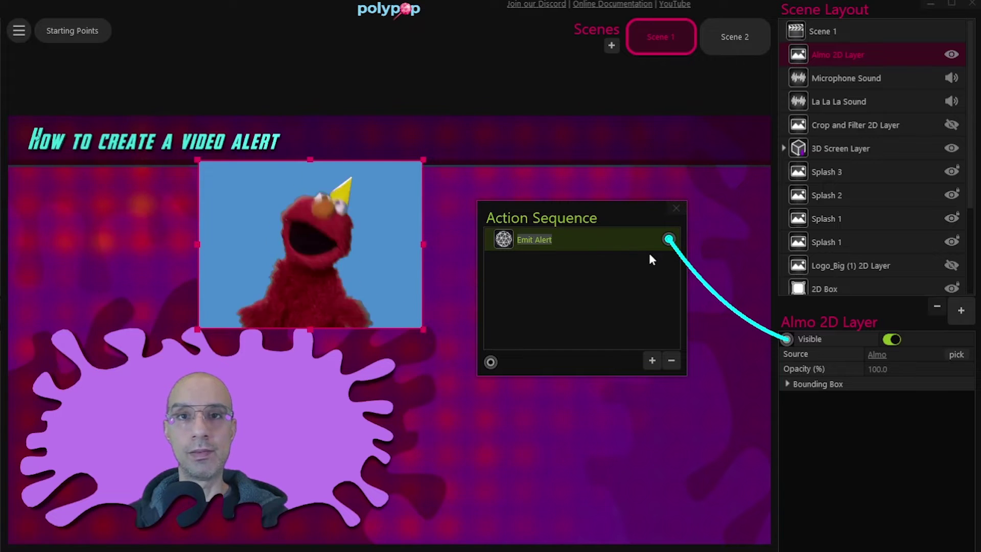
text(Almo video )
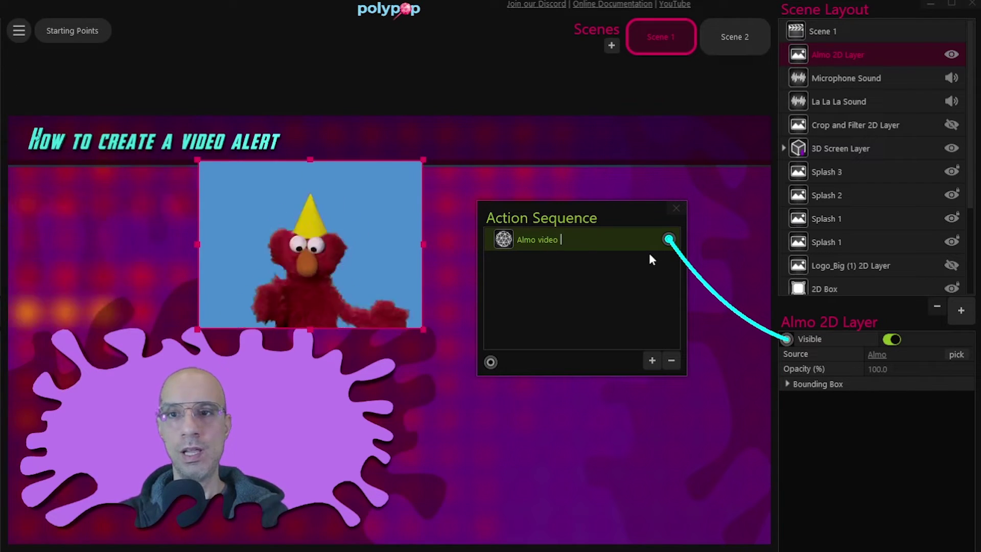
text(visible on)
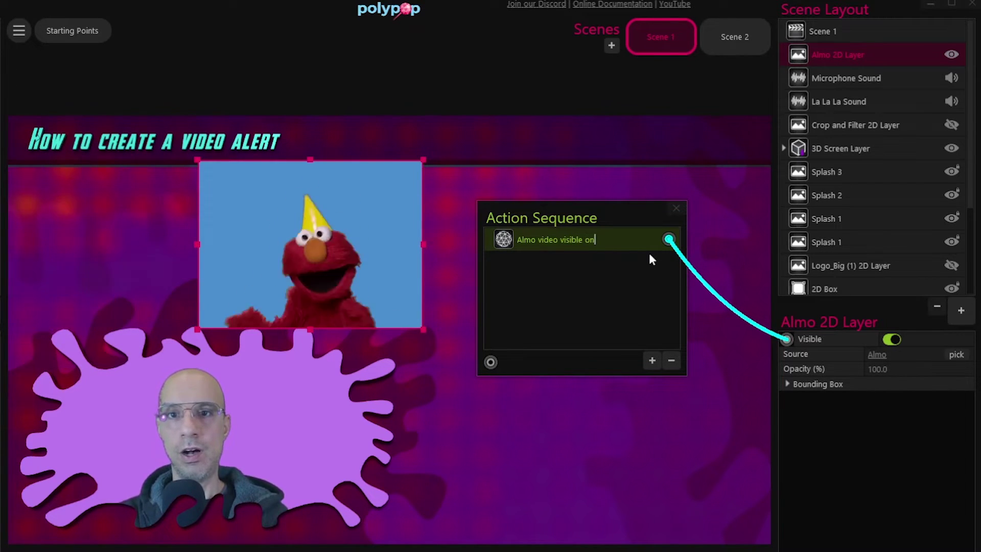
key(Return)
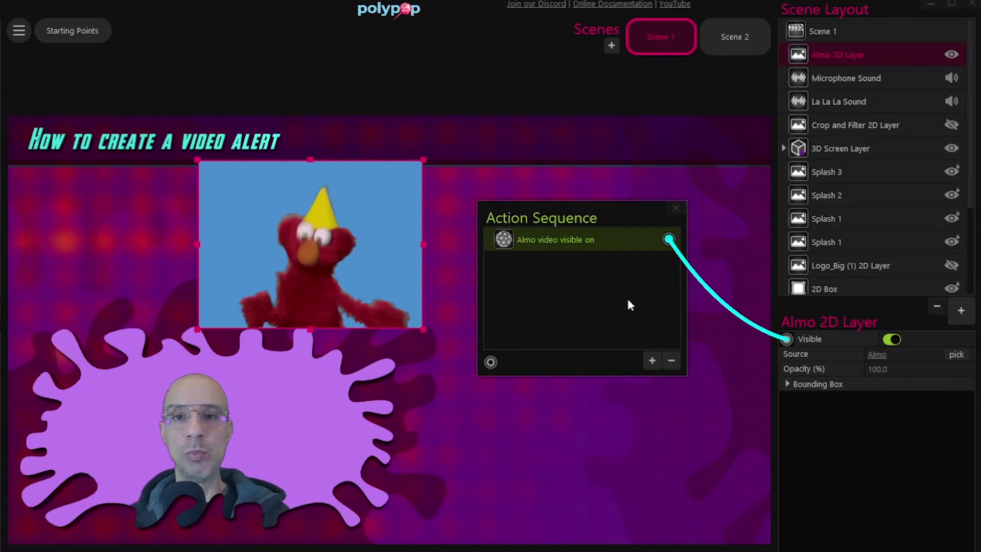
Add a 3-second Wait step followed by another Emit Alert step.
click(653, 362)
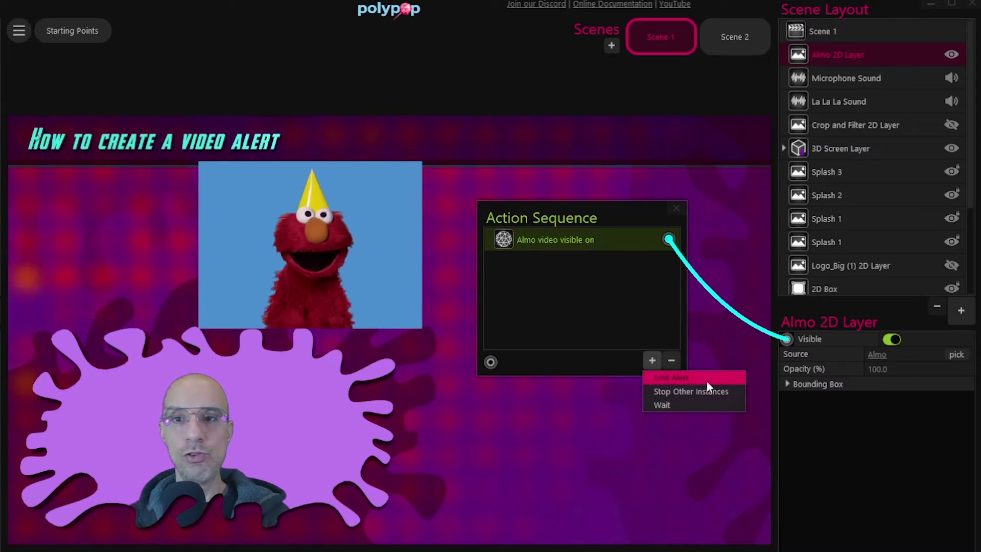
click(713, 404)
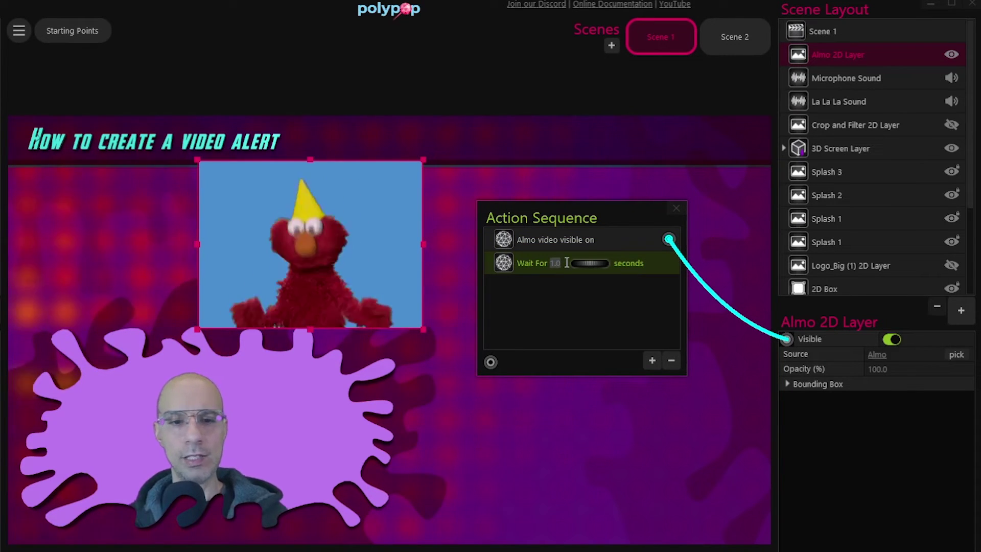
text(3)
key(Return)
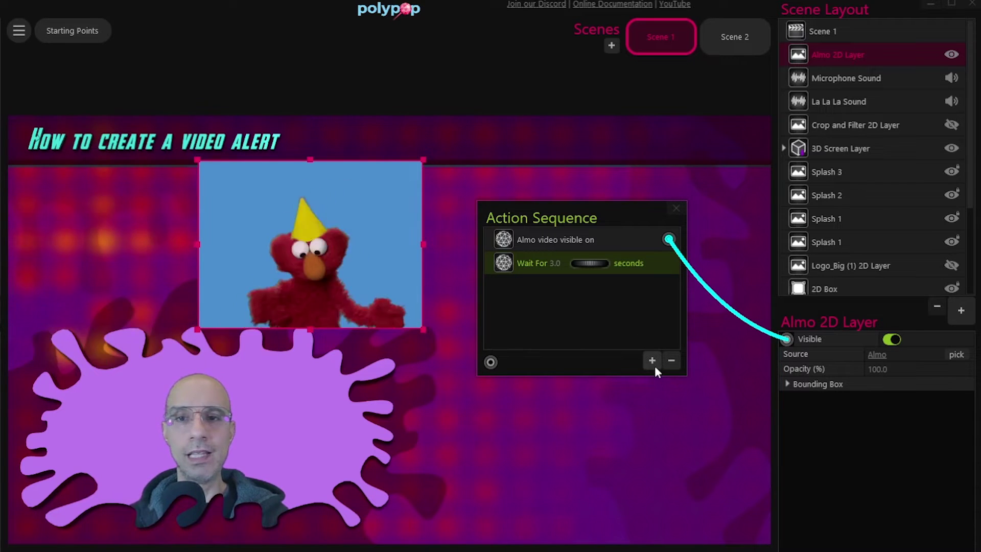
click(652, 360)
click(664, 377)
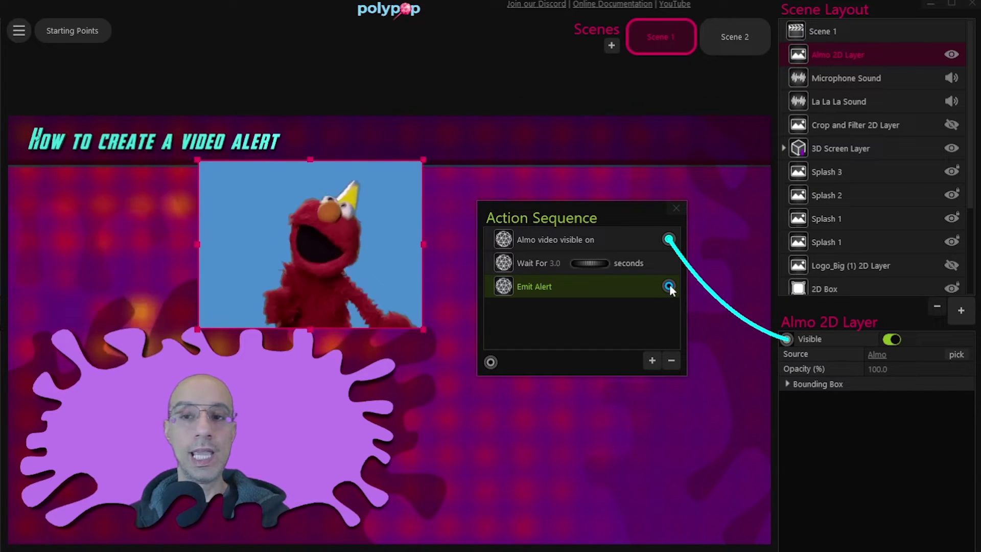
Wire the new step to turn the video's Visible off and rename it 'Vidoe bisible off'.
drag(669, 286, 789, 343)
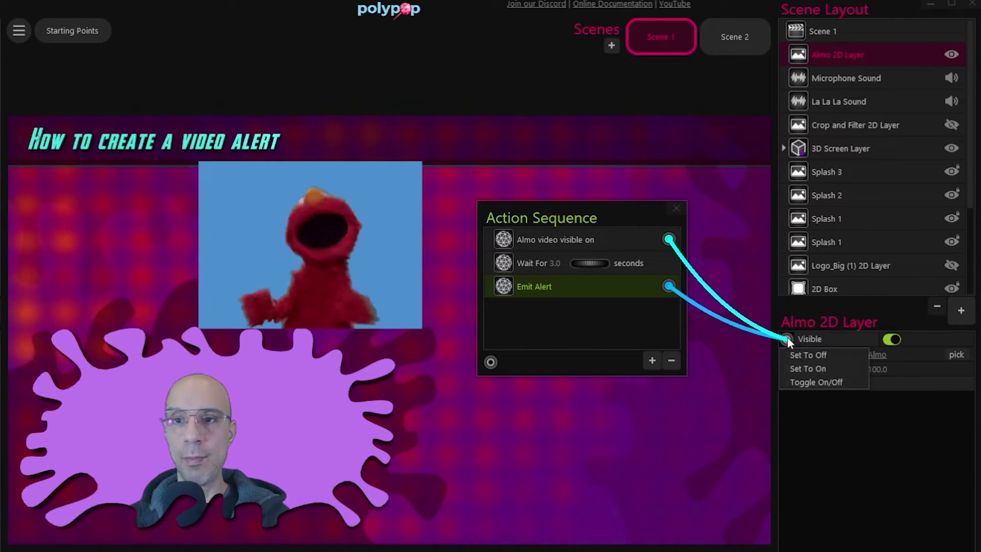
click(845, 358)
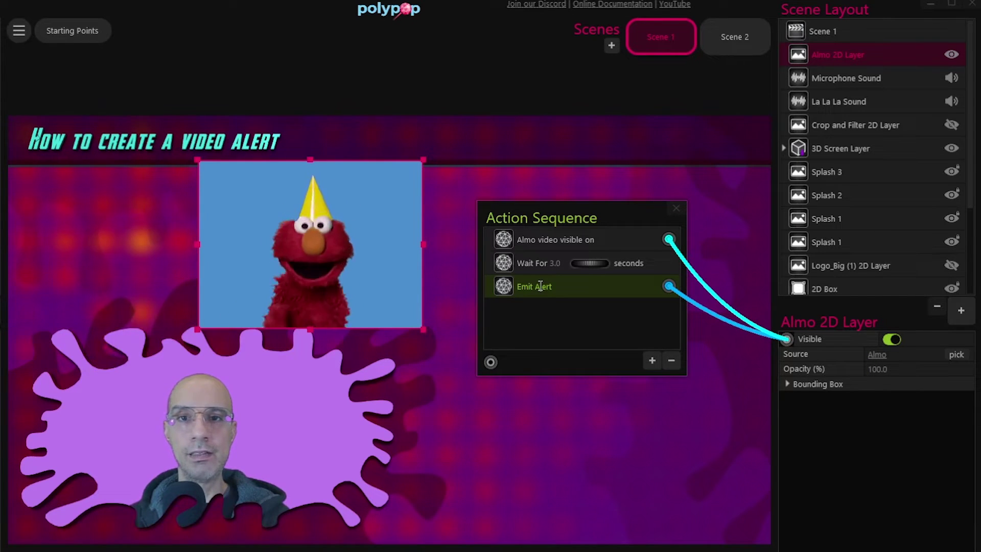
double_click(541, 287)
text(Vidoe)
text( b)
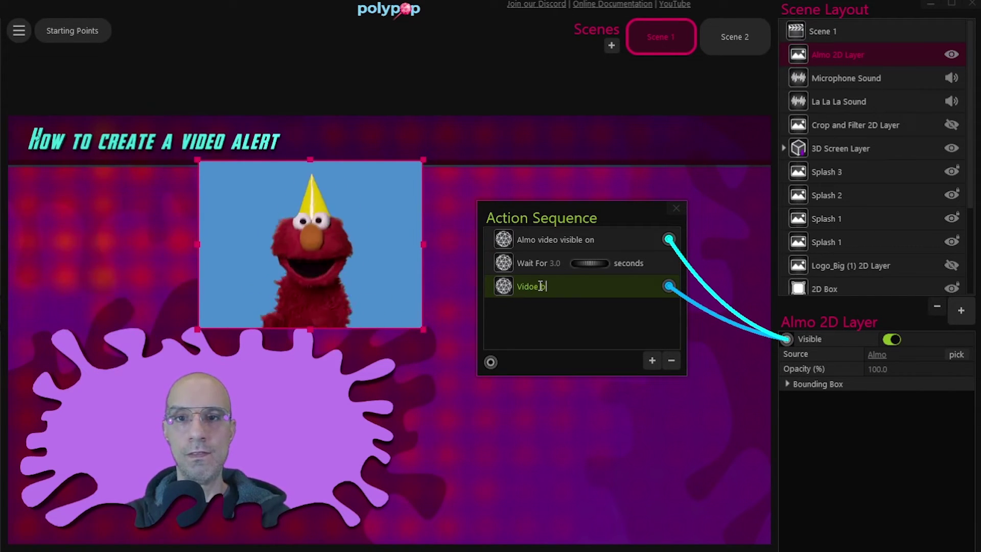
text(isible off)
key(Return)
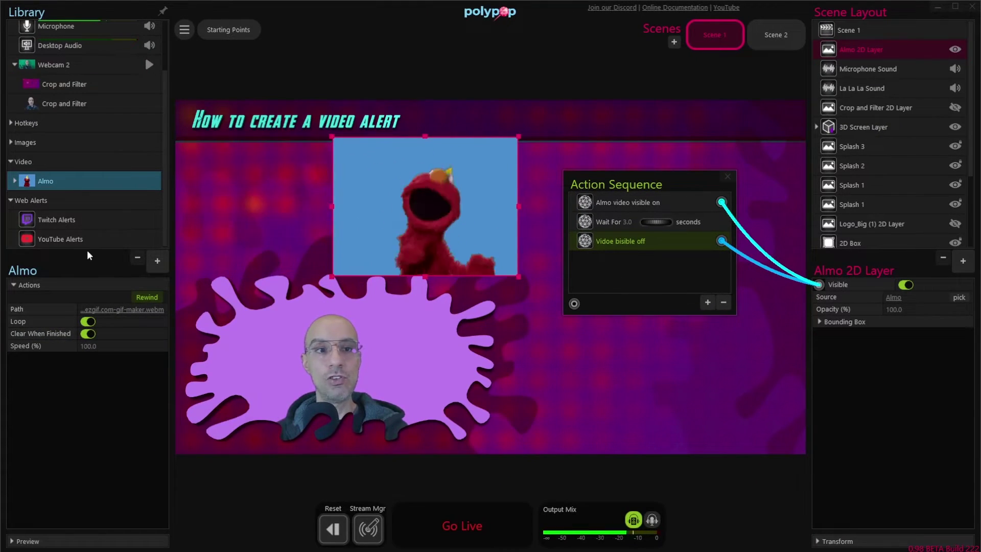
Move the Elmo video to the canvas's lower right and test the !Almo command.
click(71, 241)
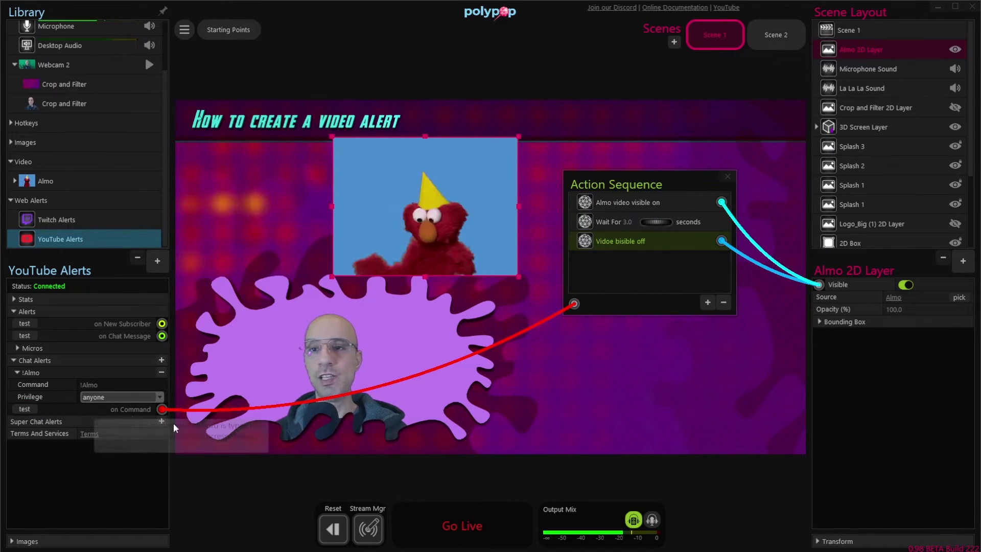
click(908, 283)
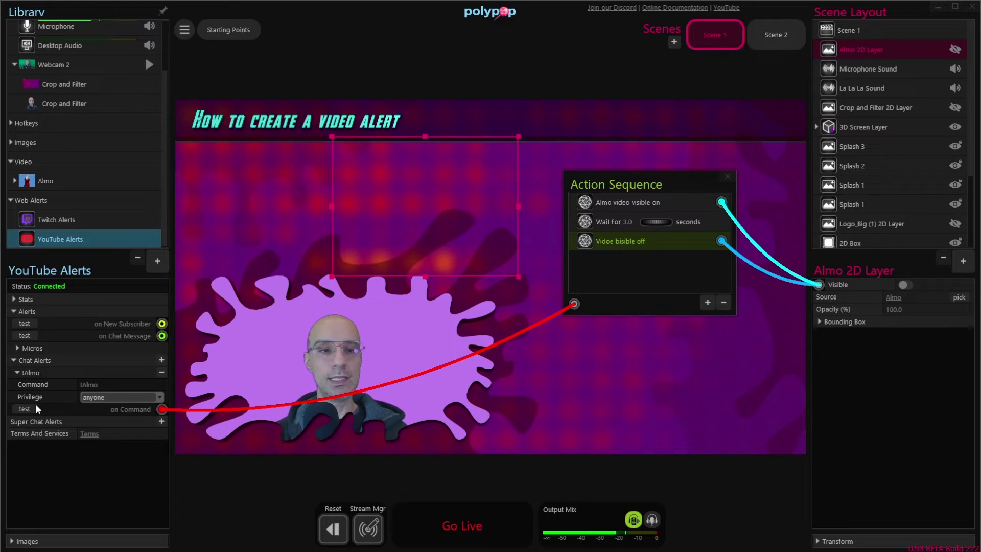
click(23, 409)
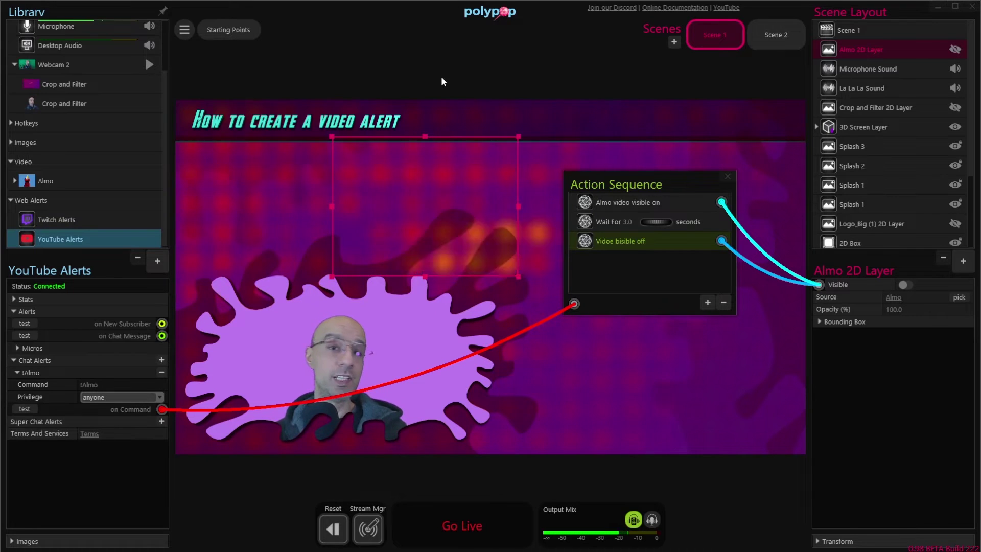
click(905, 285)
drag(453, 222, 695, 401)
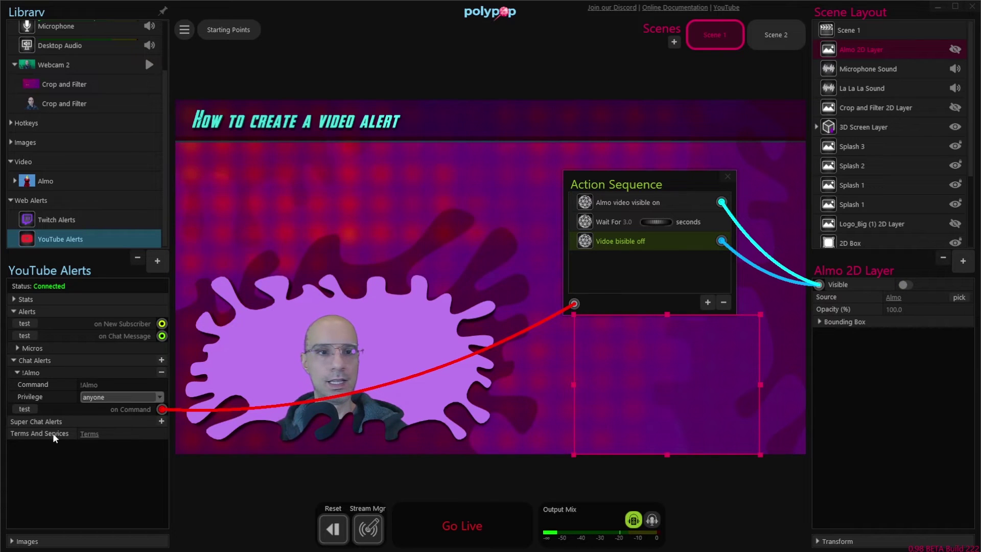
click(25, 408)
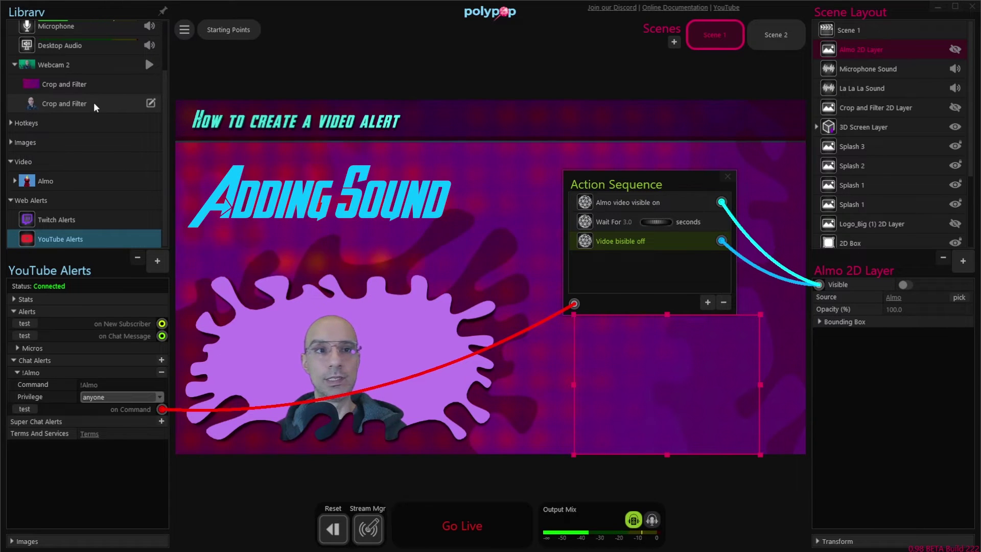
Add the La La La sound from Library Audio to the scene, preview it, and disable output monitoring.
click(159, 264)
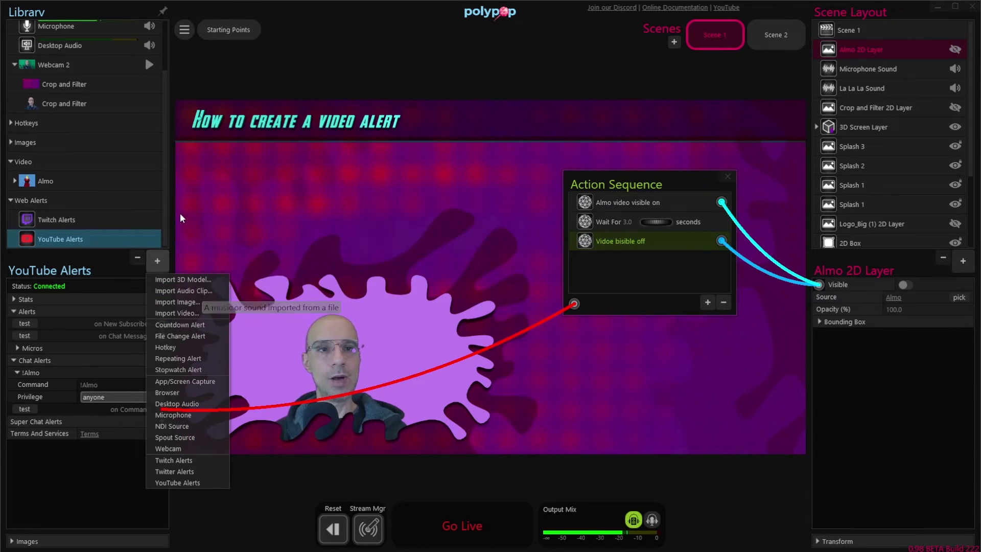
click(164, 201)
scroll(158, 173, up, 3)
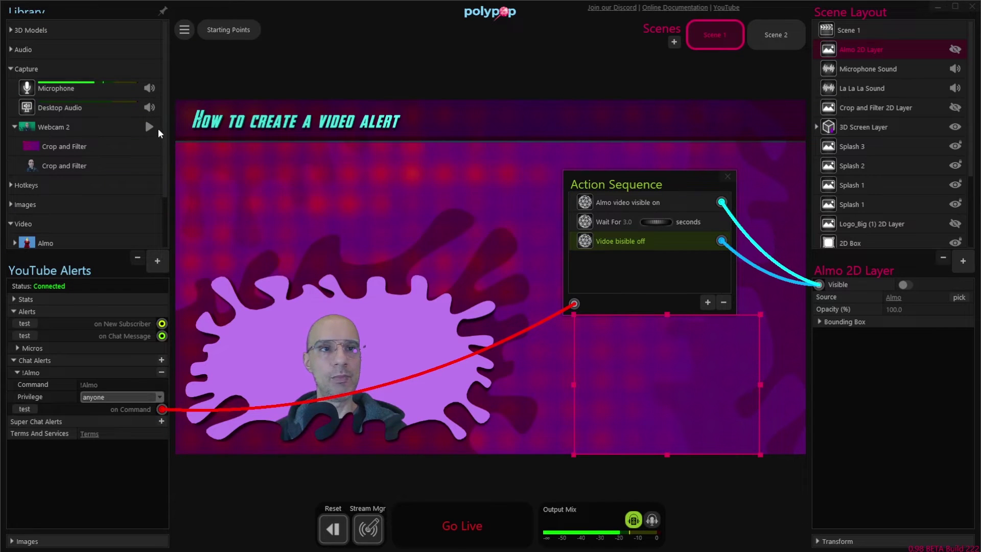
click(23, 49)
click(50, 69)
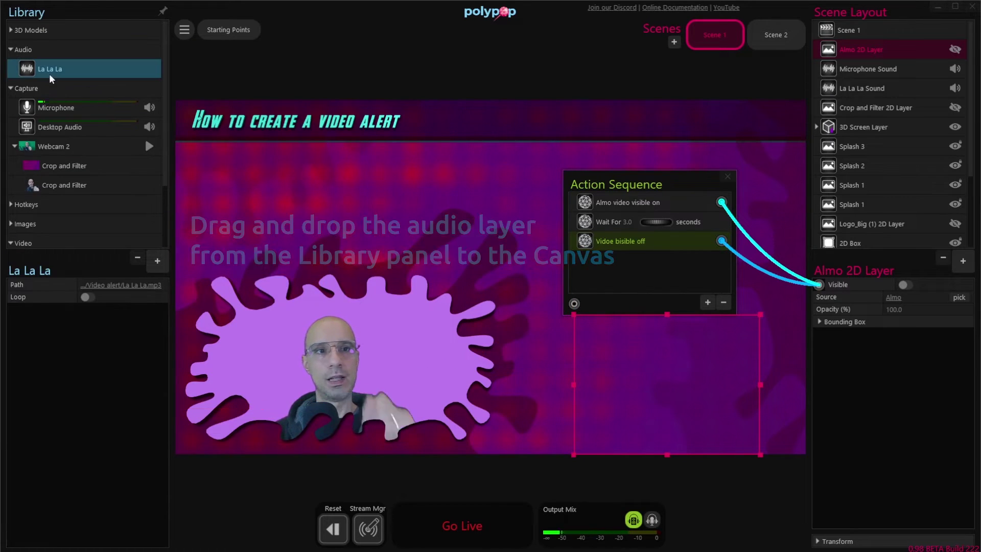
drag(51, 78, 392, 194)
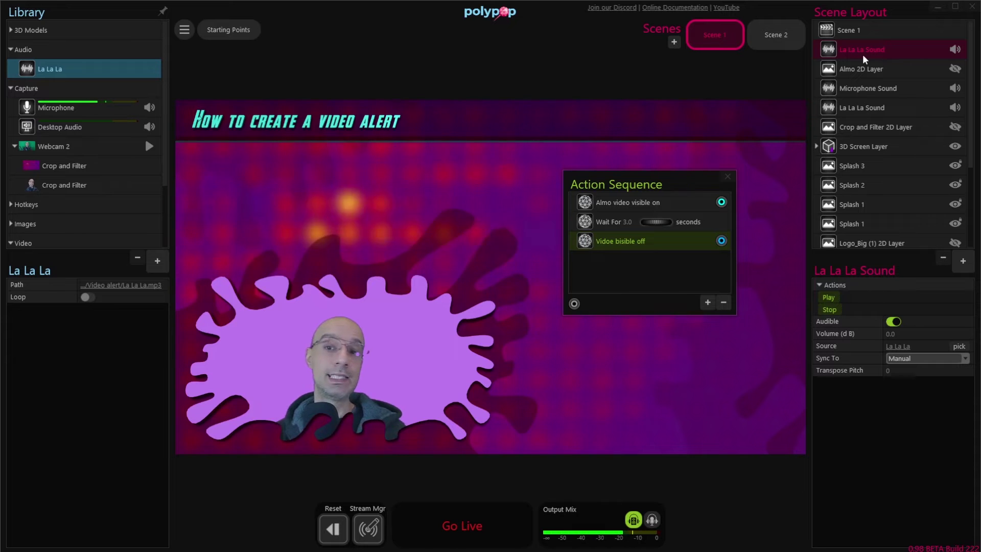
click(828, 299)
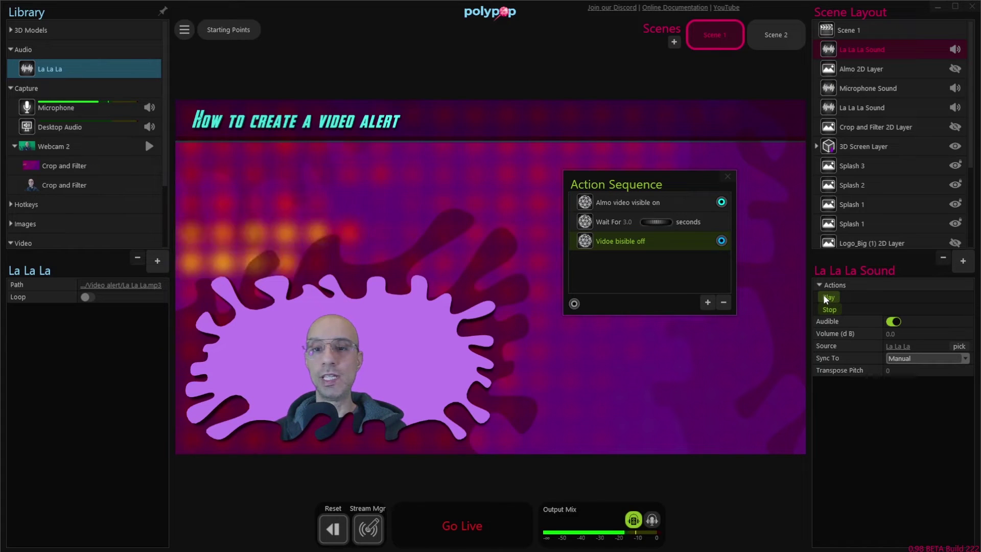
click(638, 526)
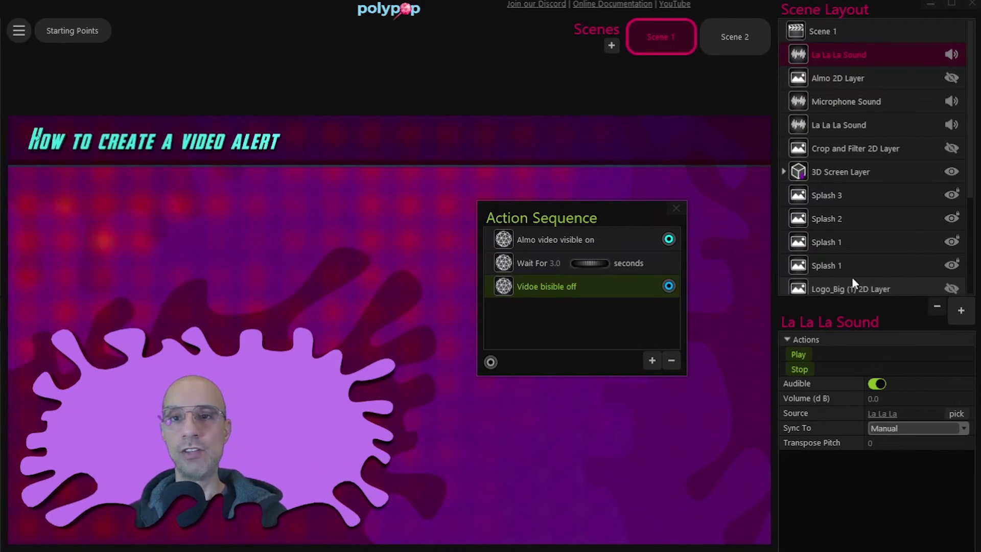
Add an Emit Alert step, move it second, and connect it to La La La Sound's Play.
click(651, 362)
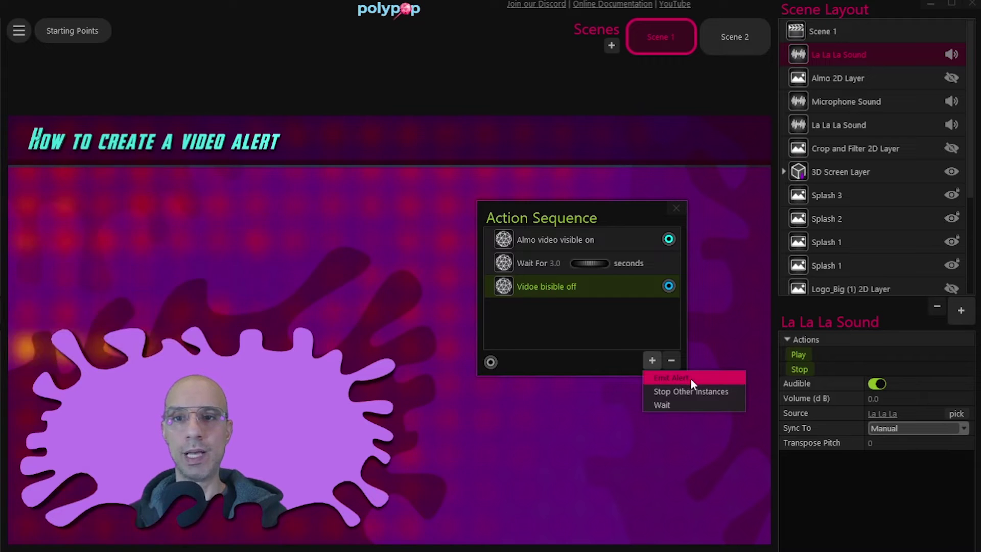
click(706, 378)
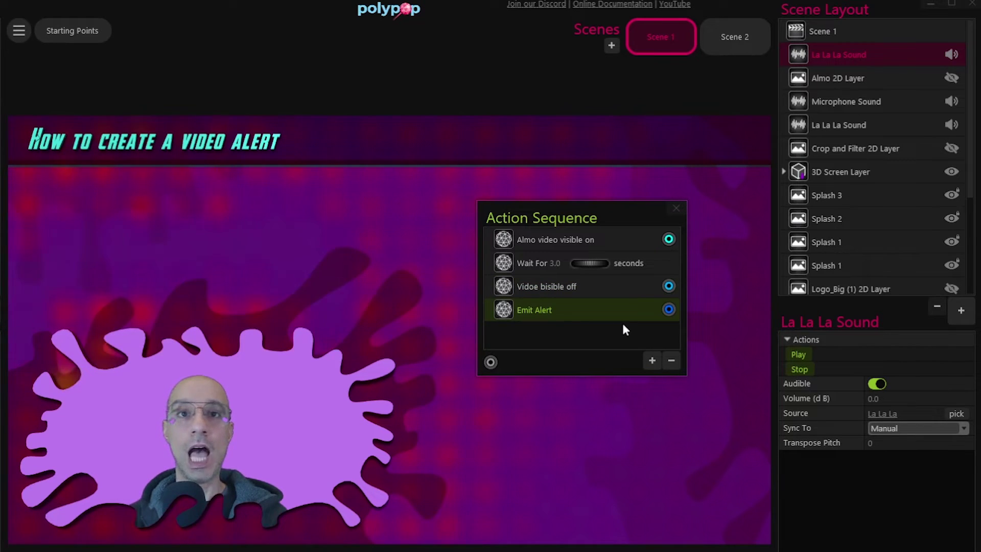
drag(612, 307, 612, 253)
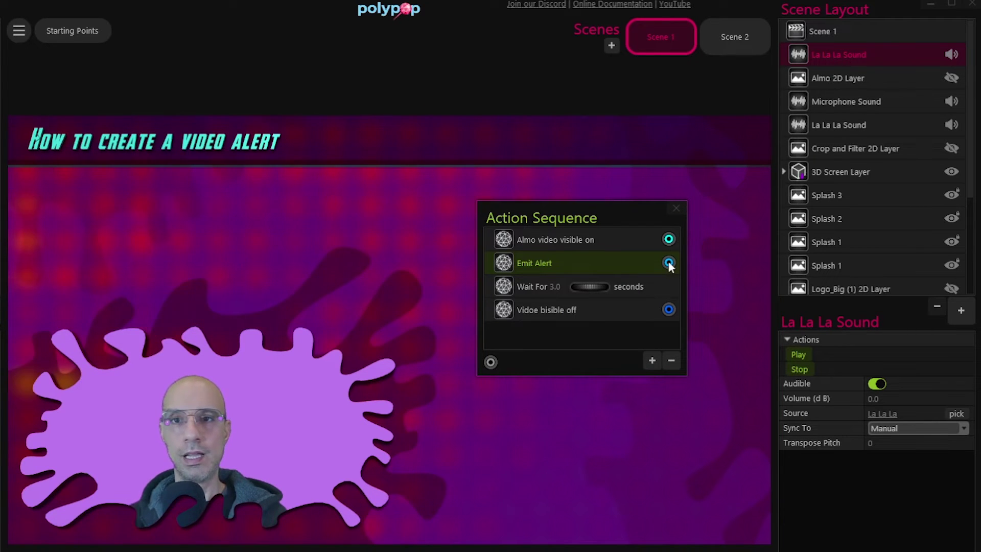
drag(669, 263, 788, 358)
double_click(540, 262)
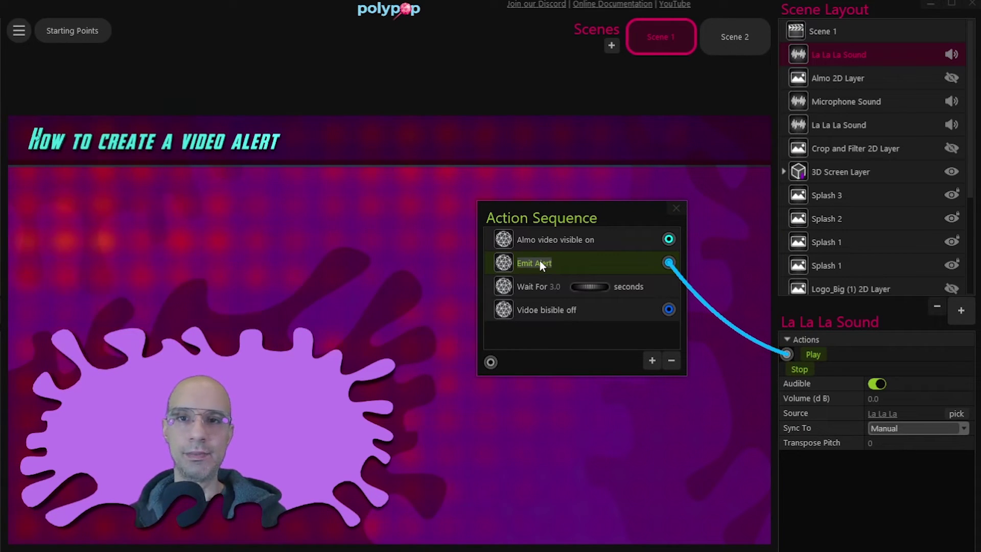
Name the sound step 'Audio Play' and test the !Almo chat alert from YouTube Alerts.
text(Audio Play)
key(Return)
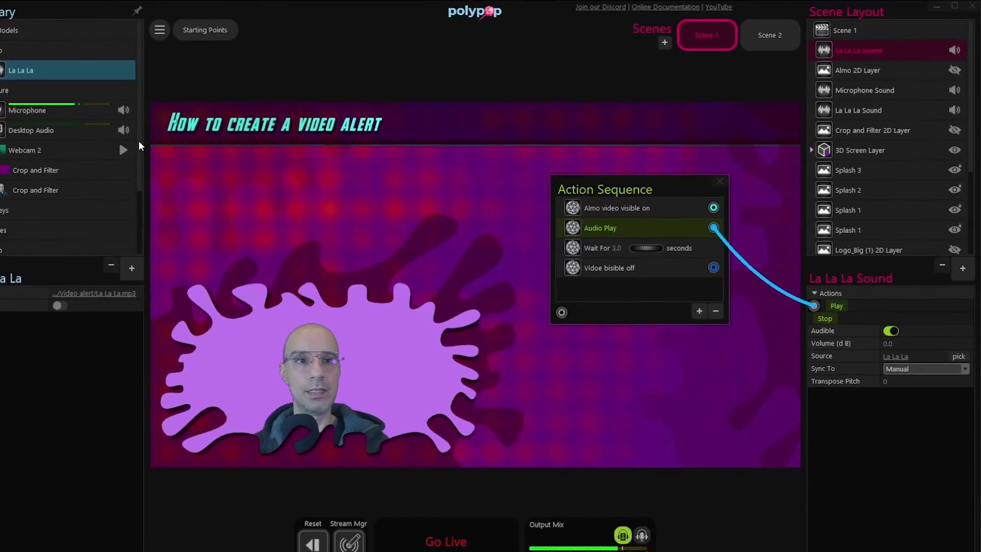
scroll(136, 204, down, 3)
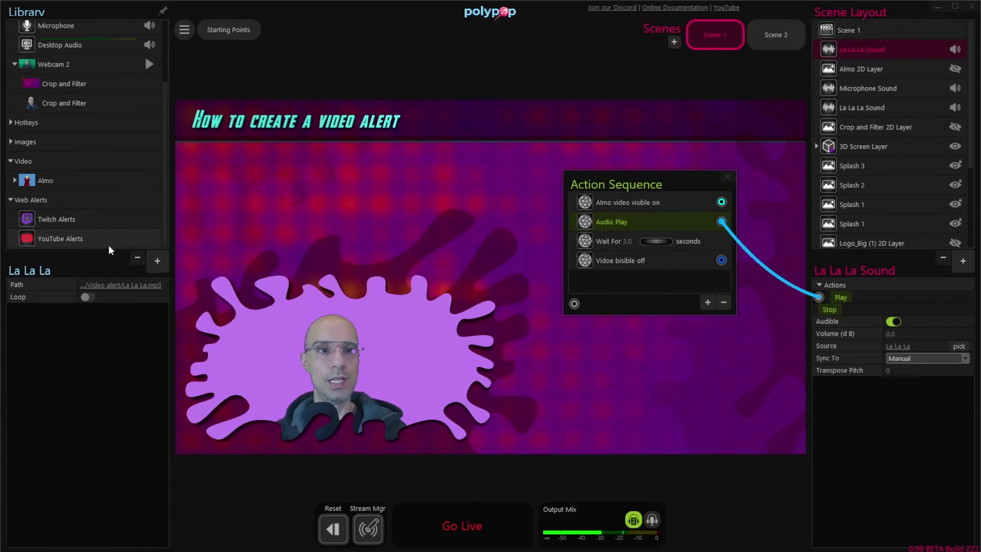
click(49, 242)
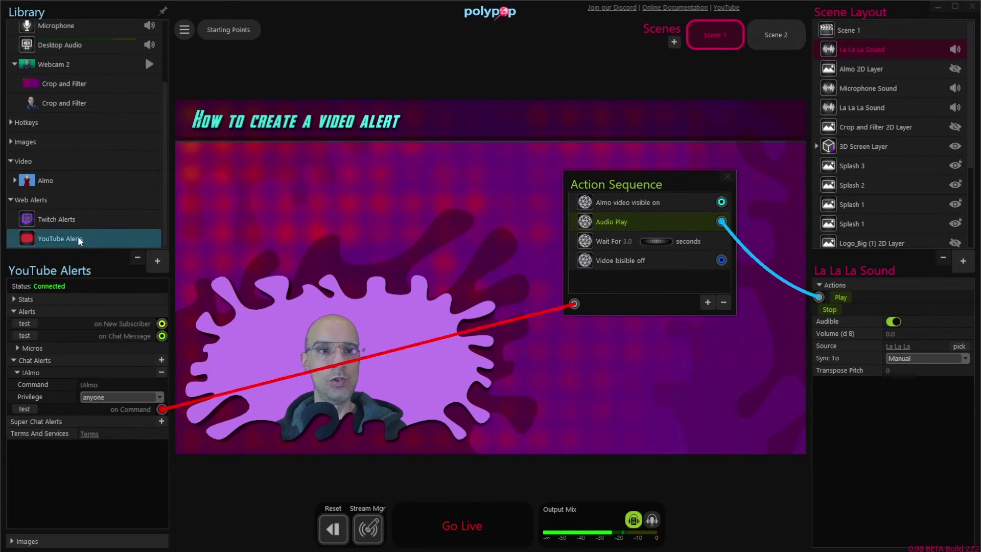
click(23, 409)
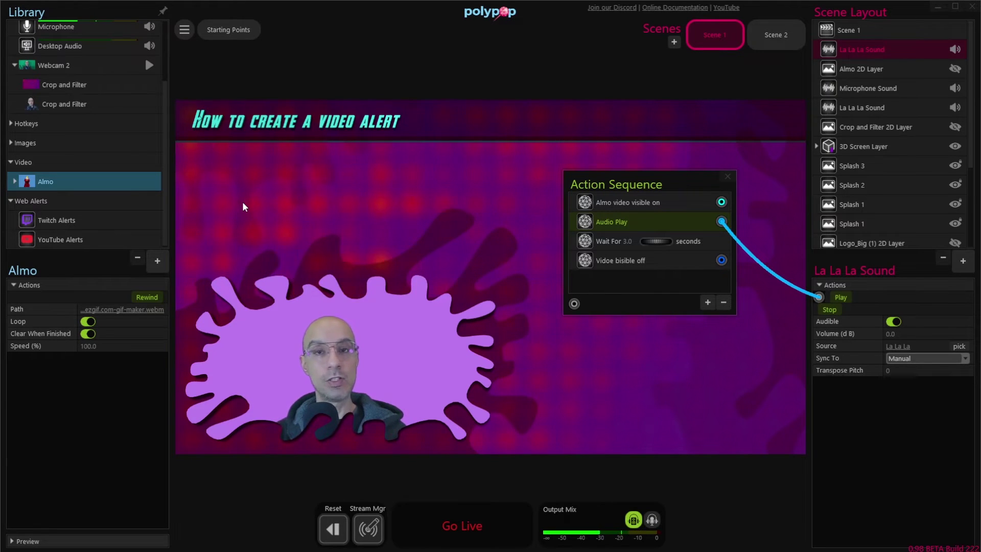
Open the Crop and Filter editor for the Almo video from its Library add options.
mouse_move(115, 181)
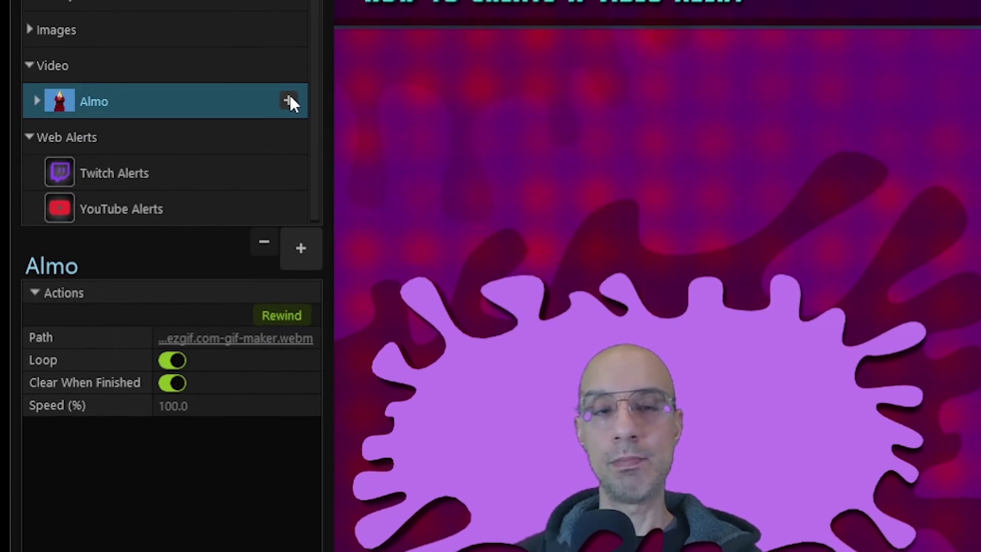
click(151, 181)
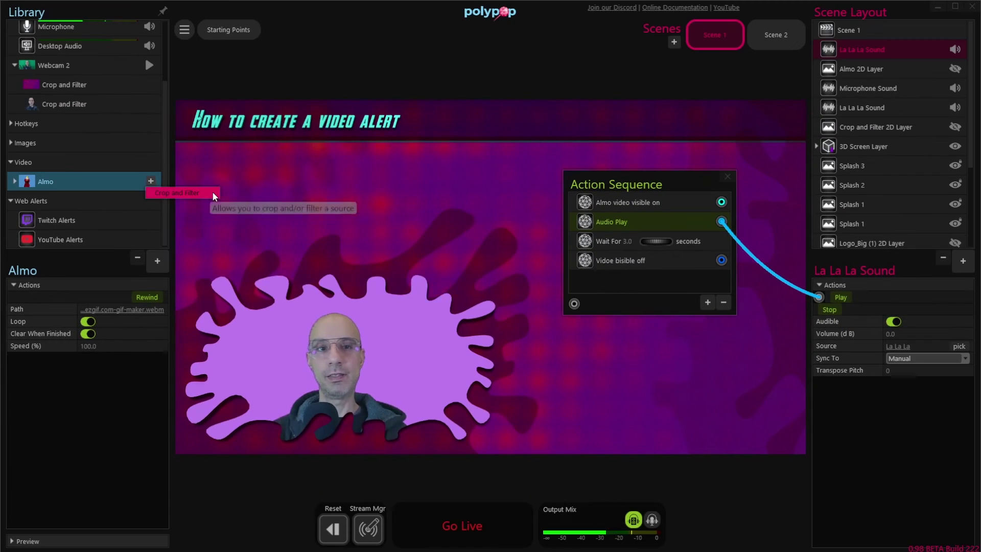
click(213, 192)
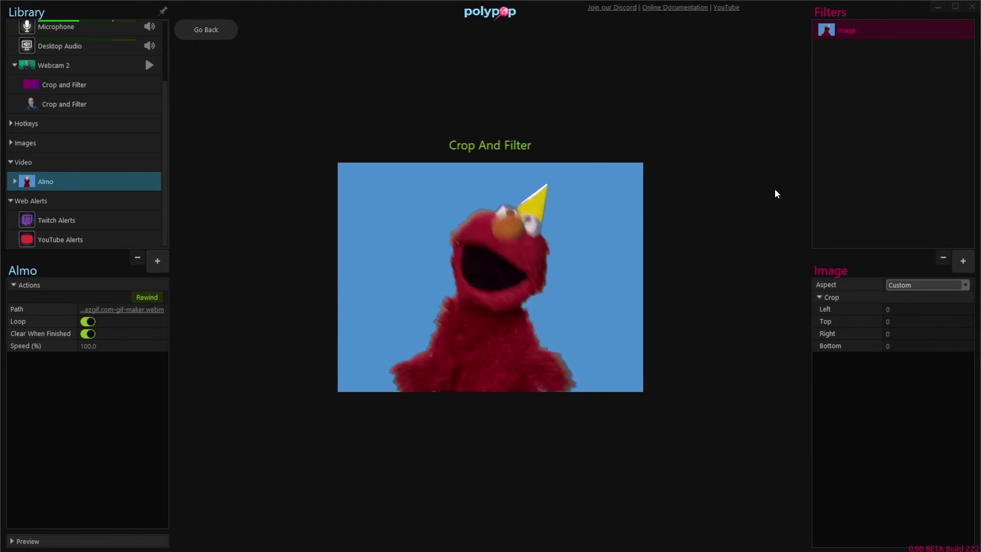
Add a Chroma Key filter to the Almo video with blue as the chroma colour.
click(967, 263)
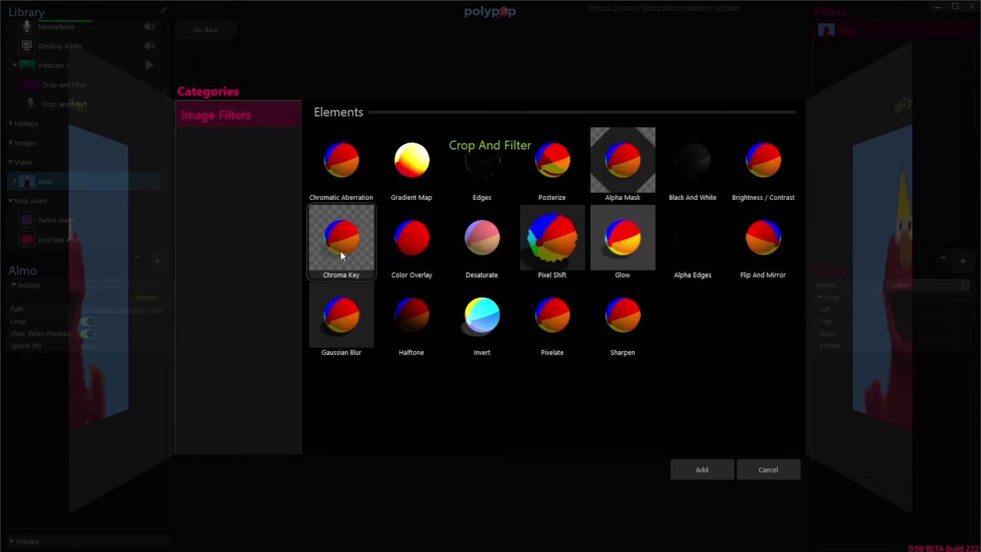
double_click(345, 250)
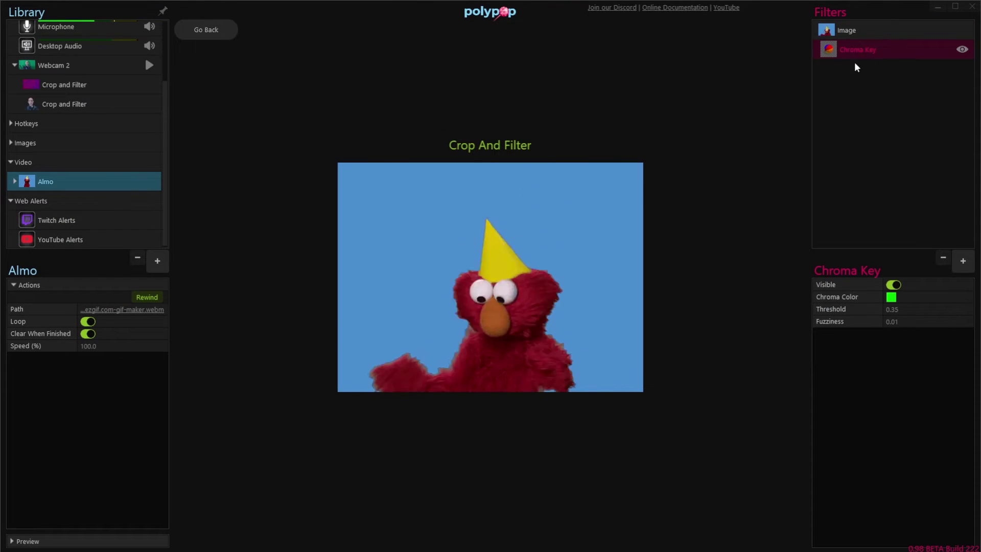
click(892, 298)
click(879, 369)
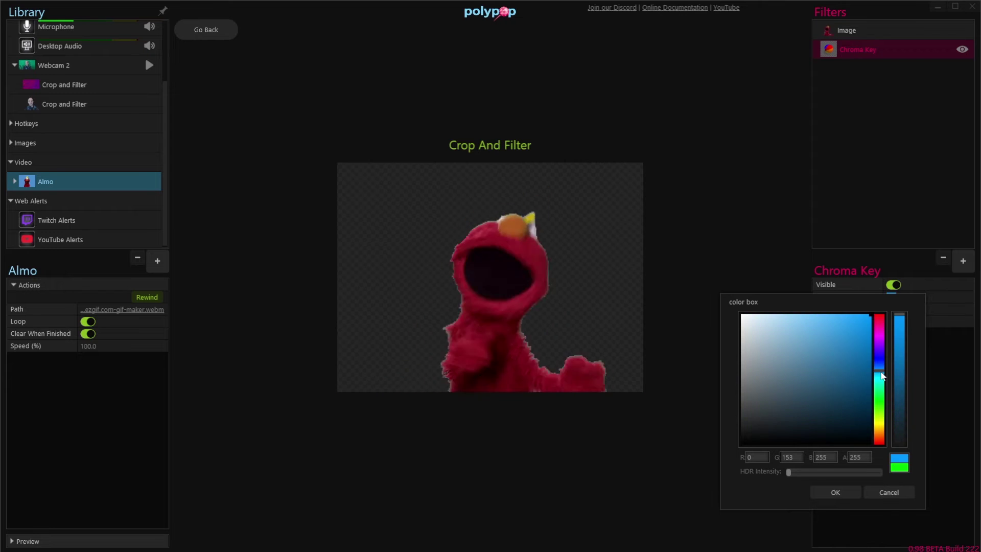
click(828, 497)
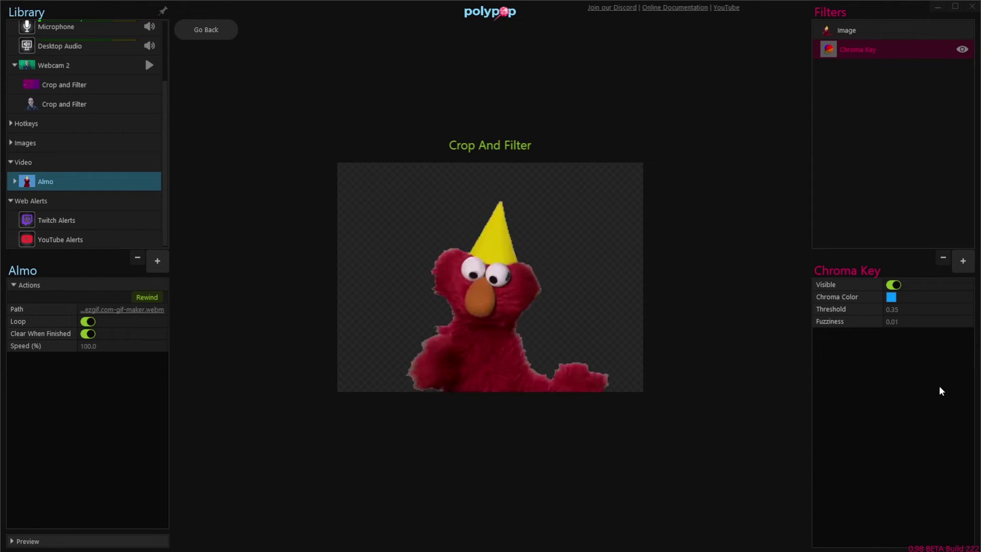
Add a Brightness / Contrast filter, raise its contrast, and return to the scene.
click(964, 261)
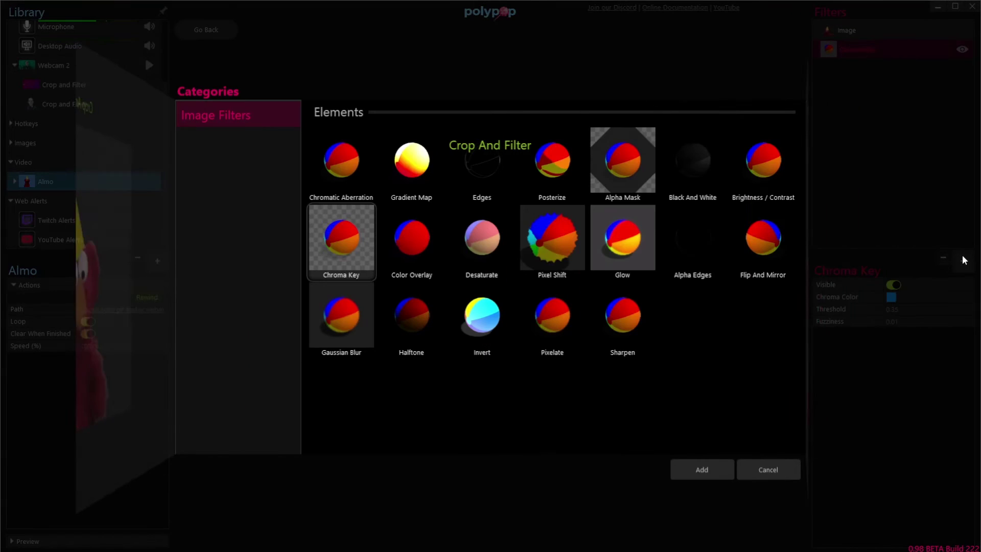
click(763, 179)
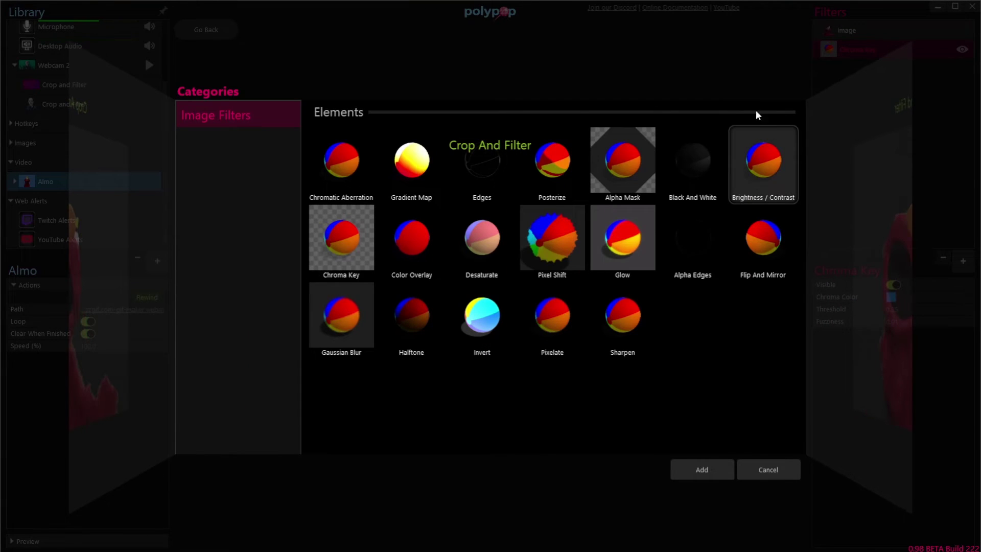
double_click(765, 163)
mouse_move(946, 308)
mouse_down()
mouse_move(970, 306)
mouse_move(952, 296)
mouse_up()
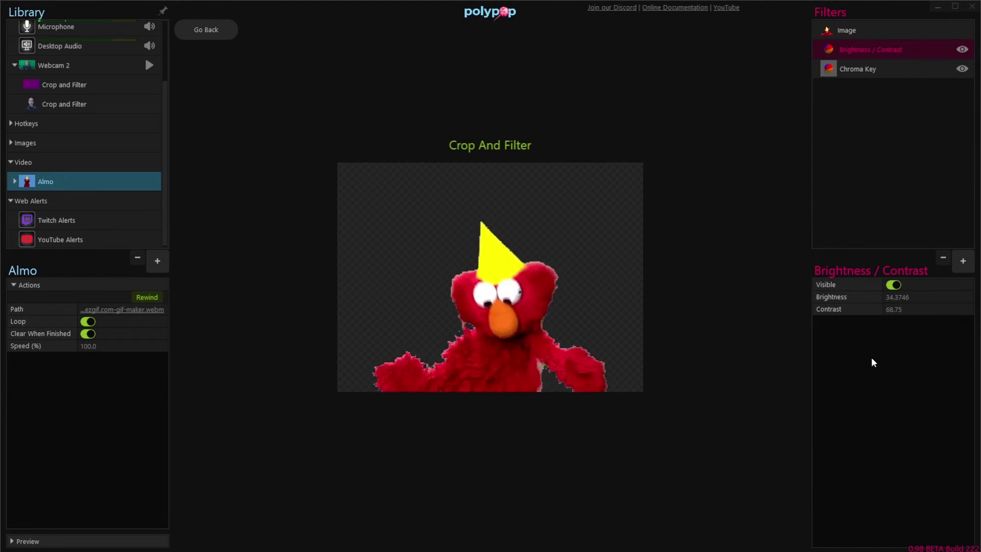
click(207, 31)
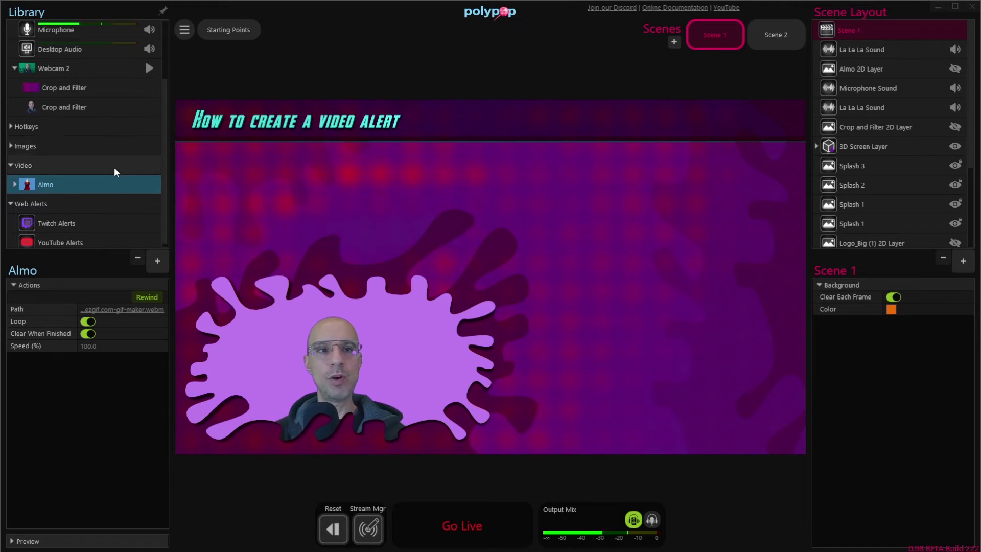
Drag Almo's Crop and Filter version into the scene as a new layer at lower right.
mouse_move(18, 188)
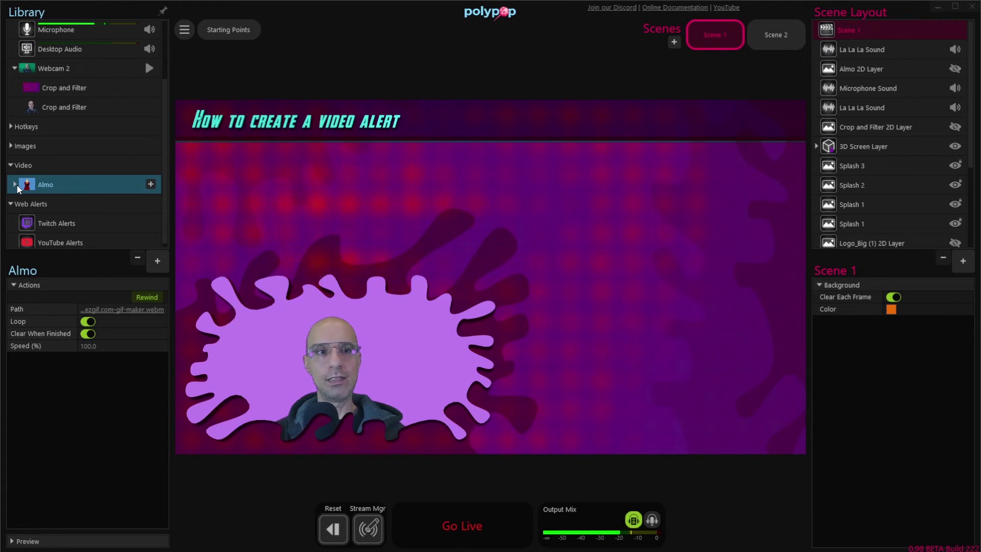
mouse_move(48, 200)
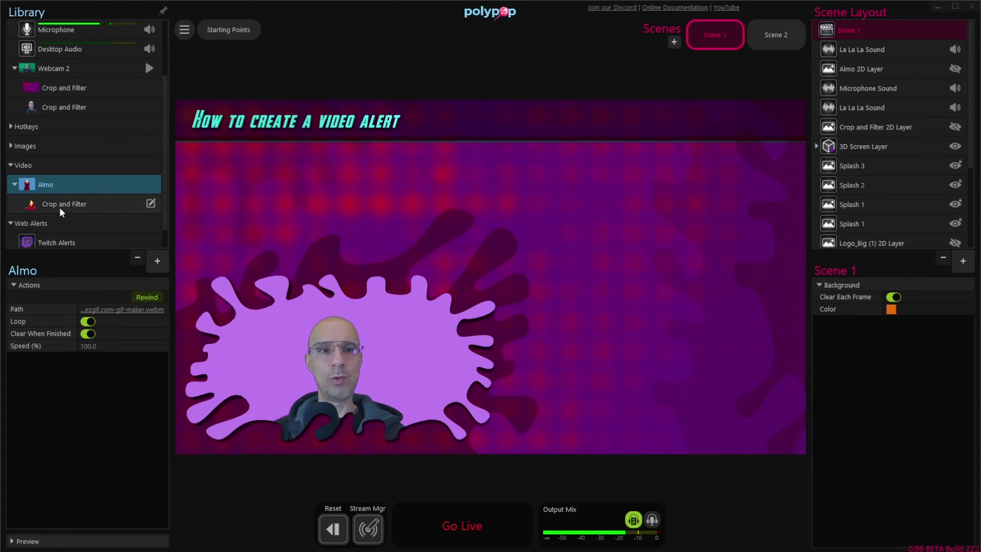
click(63, 207)
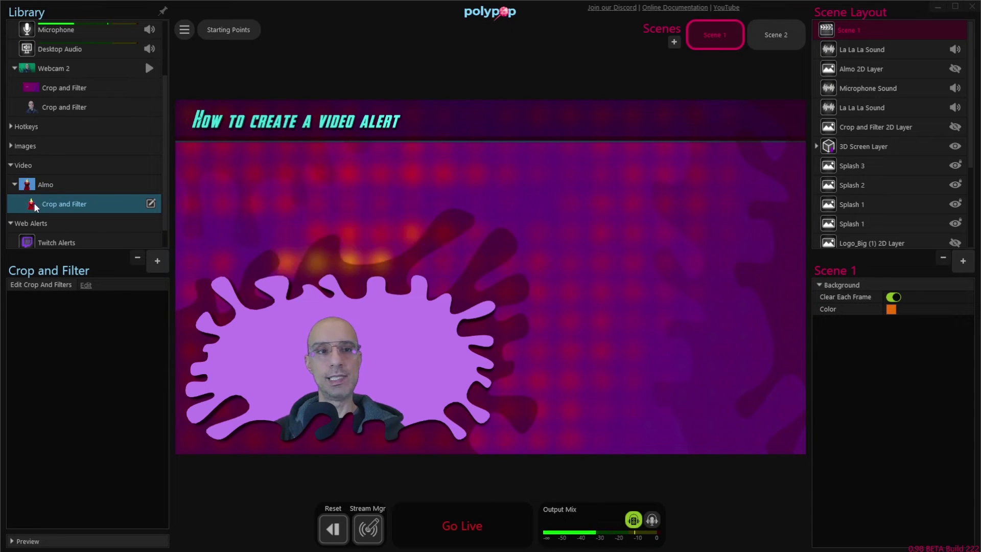
drag(34, 202, 209, 121)
drag(601, 274, 639, 307)
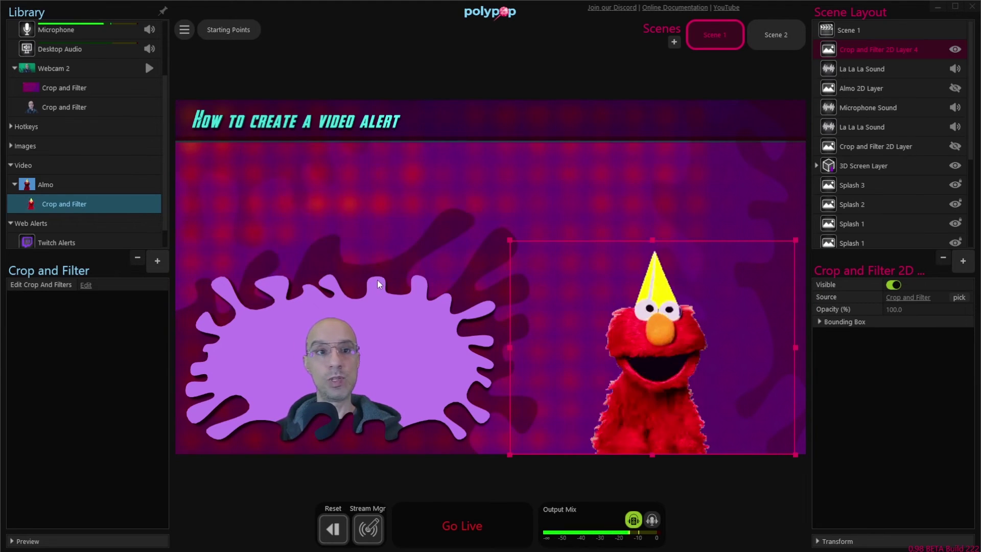
Select YouTube Alerts under Web Alerts in the Library.
click(161, 125)
scroll(98, 240, down, 1)
click(96, 241)
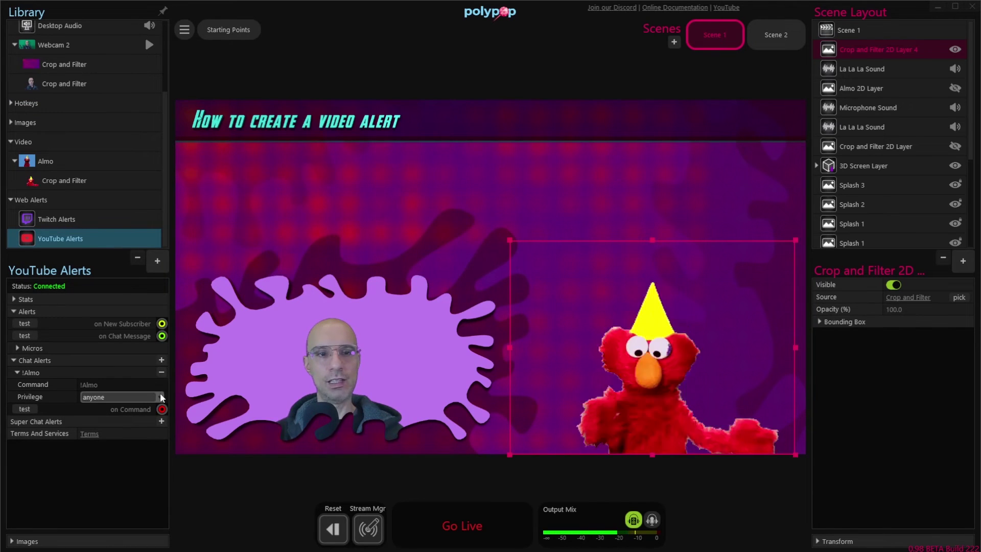
Open the !Almo Action Sequence and unplug its show and hide steps from Almo 2D Layer.
mouse_move(162, 410)
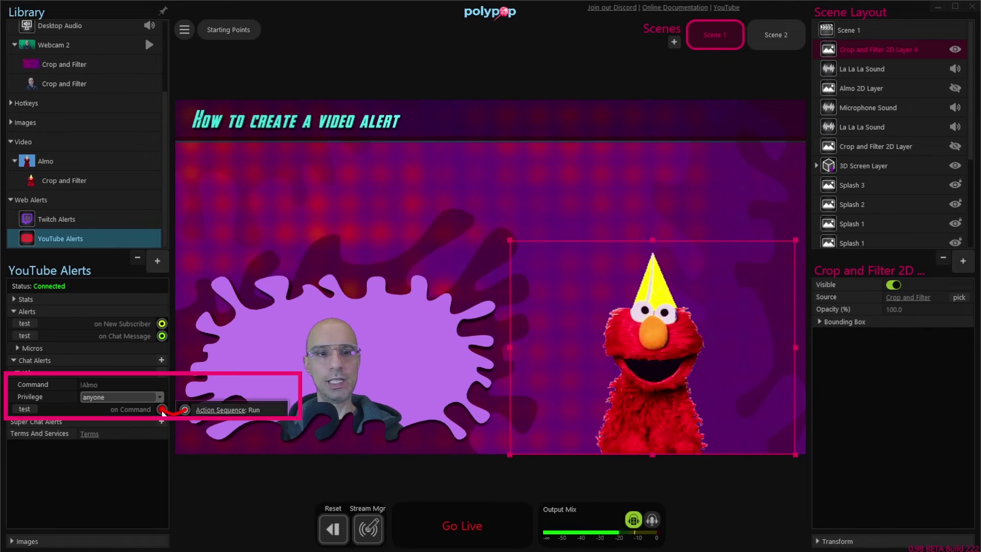
click(218, 410)
drag(497, 38, 393, 141)
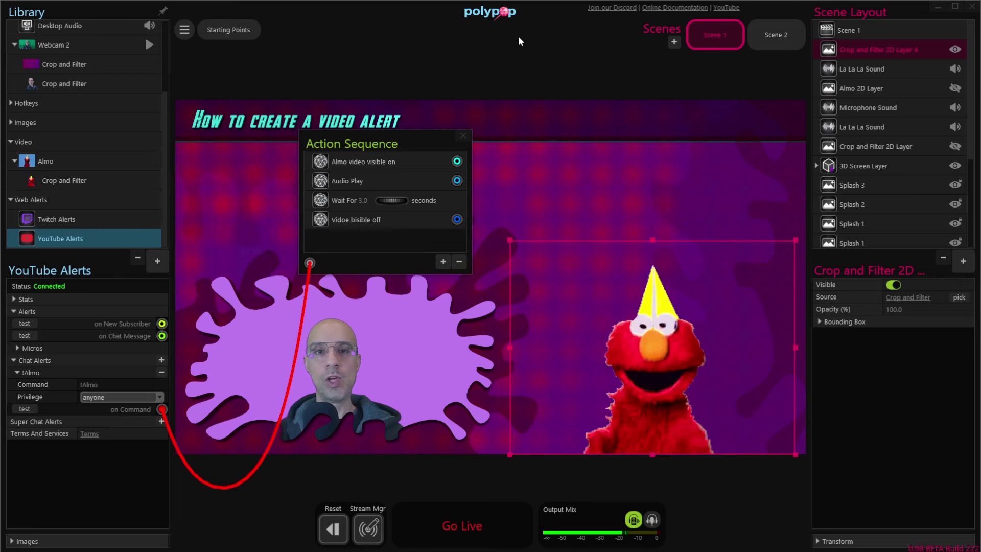
mouse_move(460, 162)
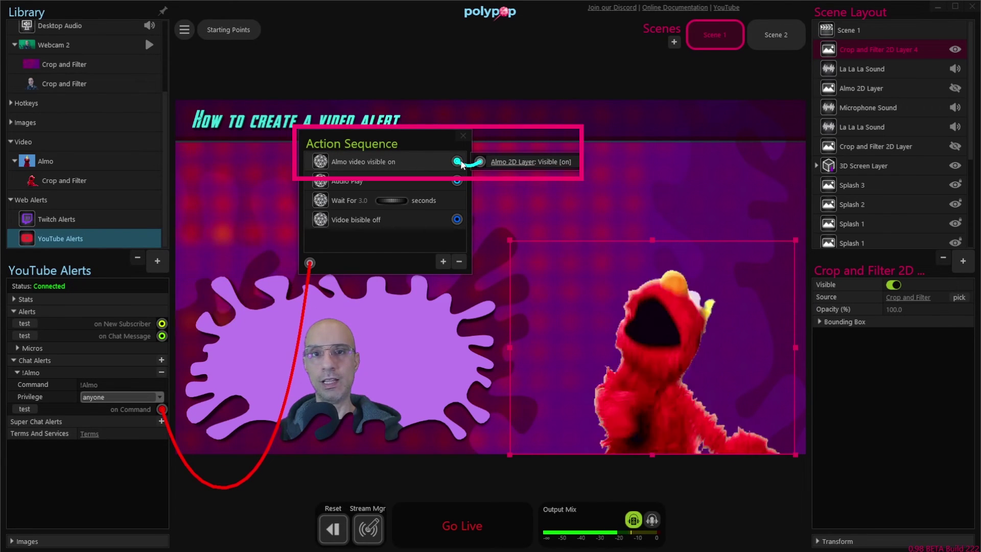
click(510, 161)
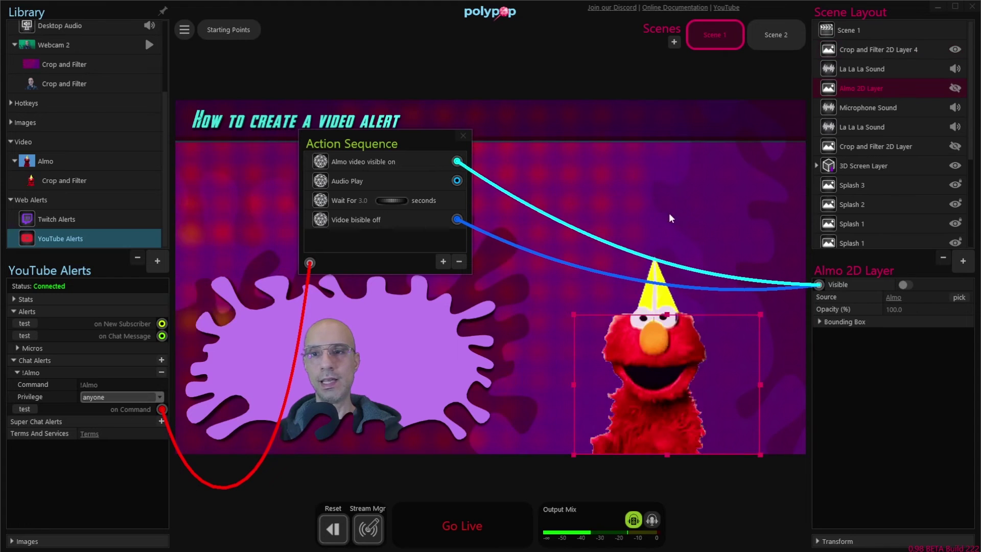
drag(818, 285, 721, 353)
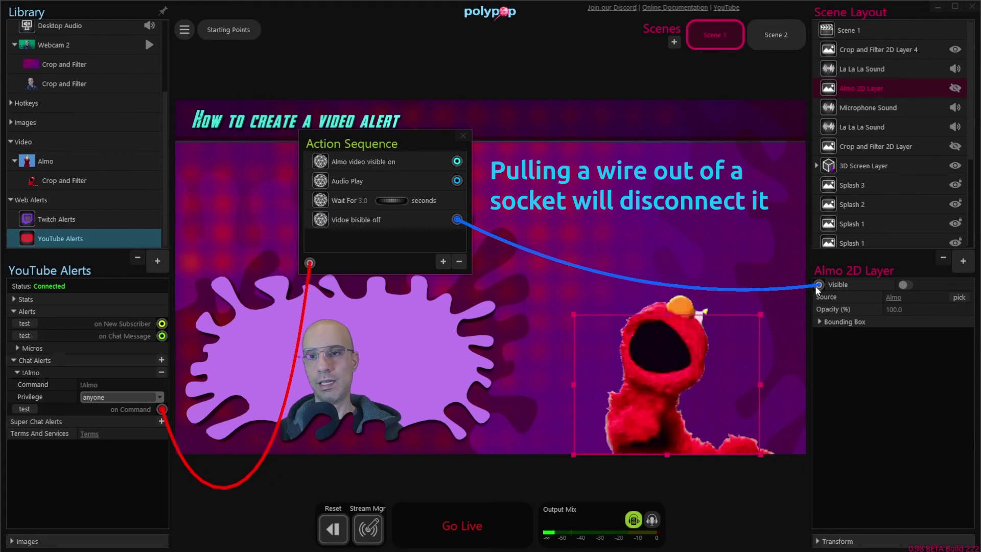
drag(813, 286, 790, 290)
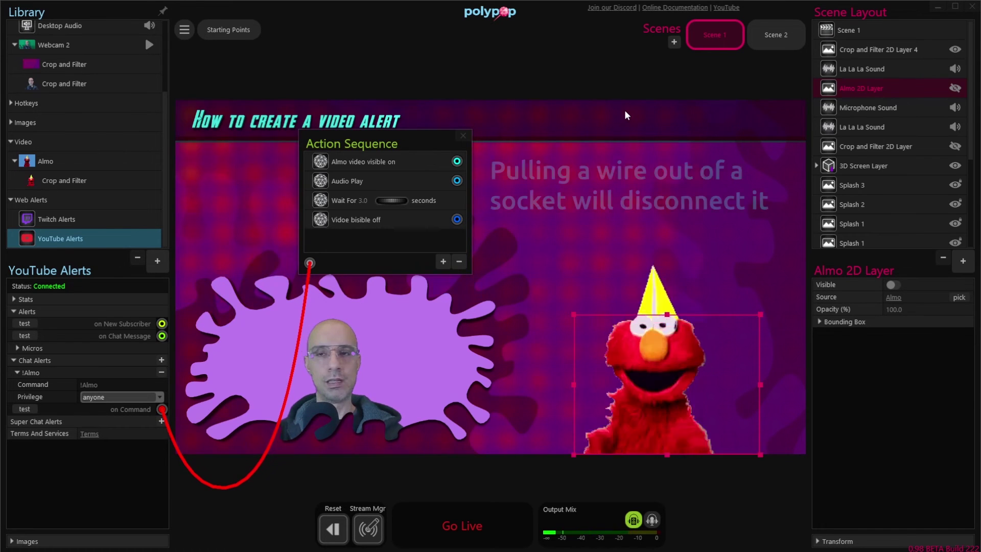
Wire both steps to Crop and Filter 2D Layer 4 Visible (On/Off), hide the layer, and test !Almo.
click(860, 55)
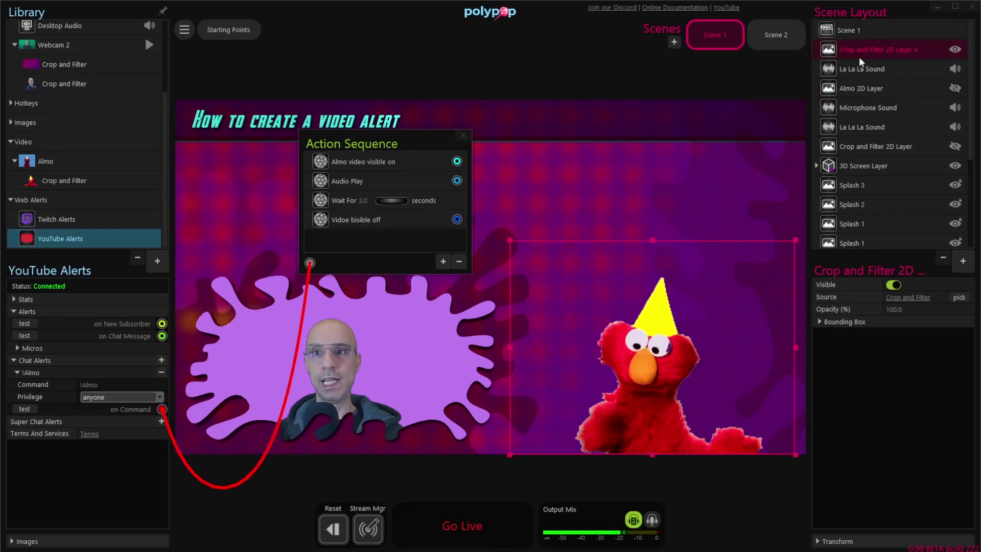
drag(457, 161, 819, 284)
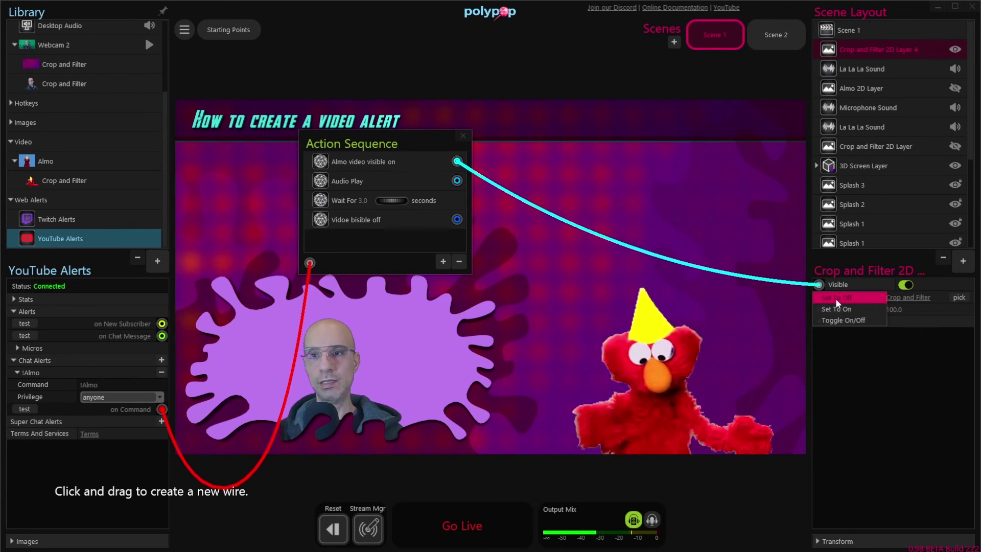
click(857, 309)
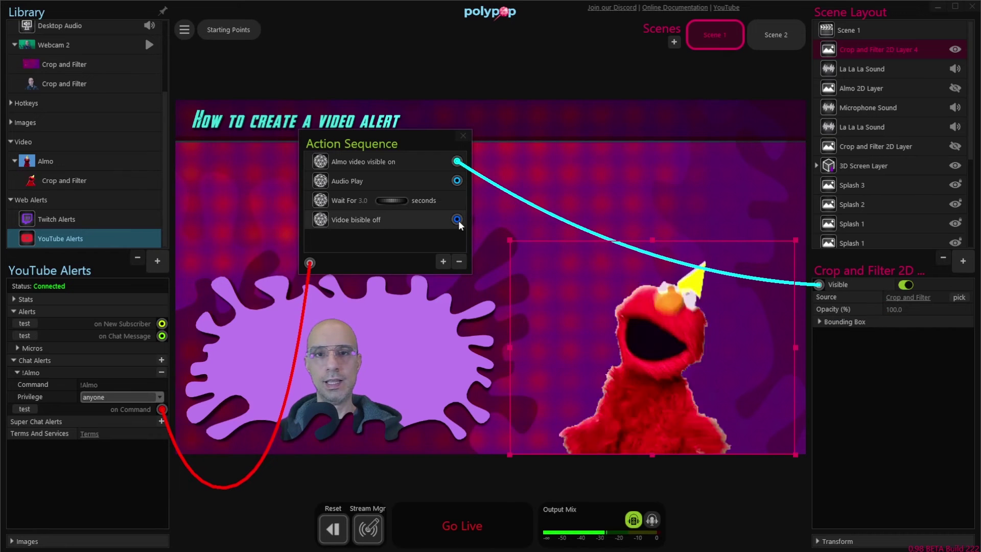
drag(457, 219, 819, 284)
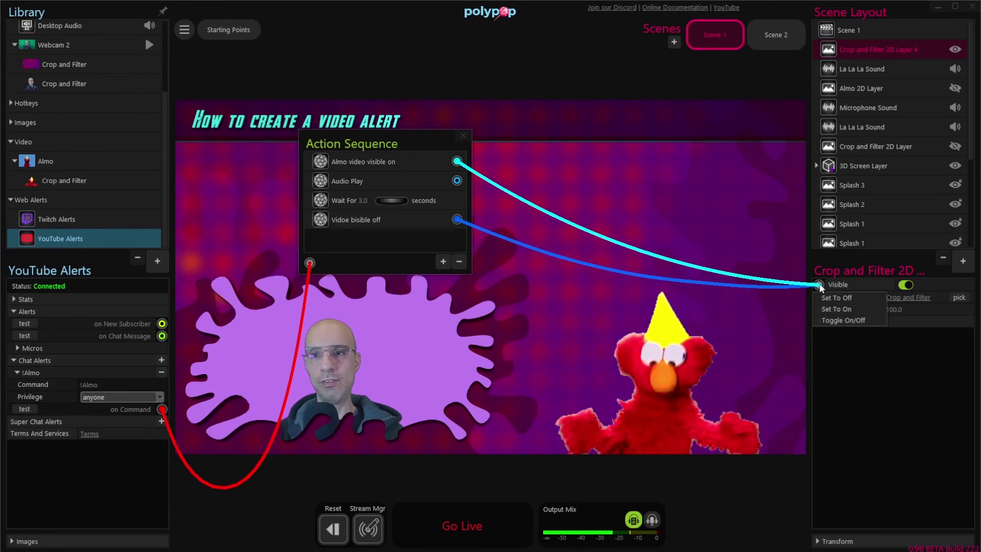
click(852, 296)
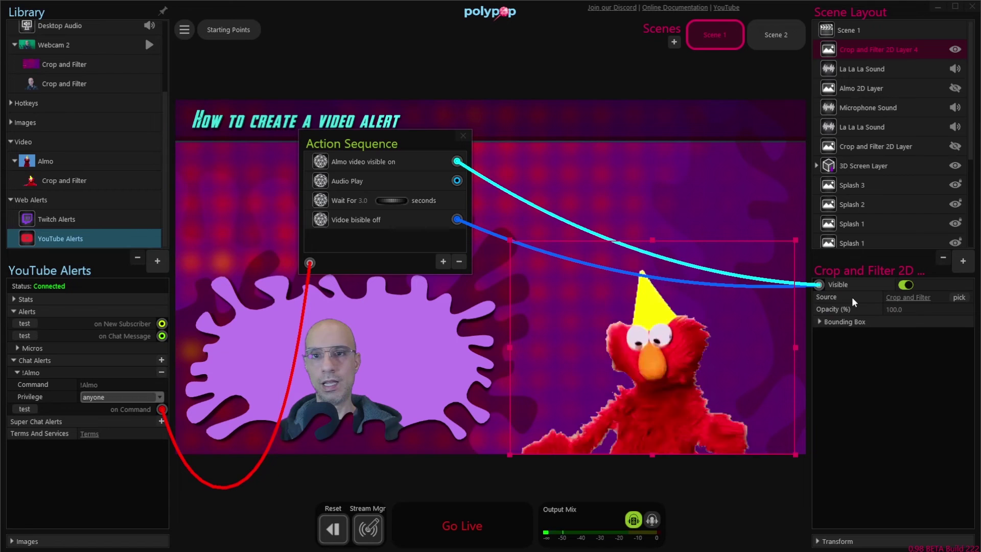
click(905, 284)
click(24, 407)
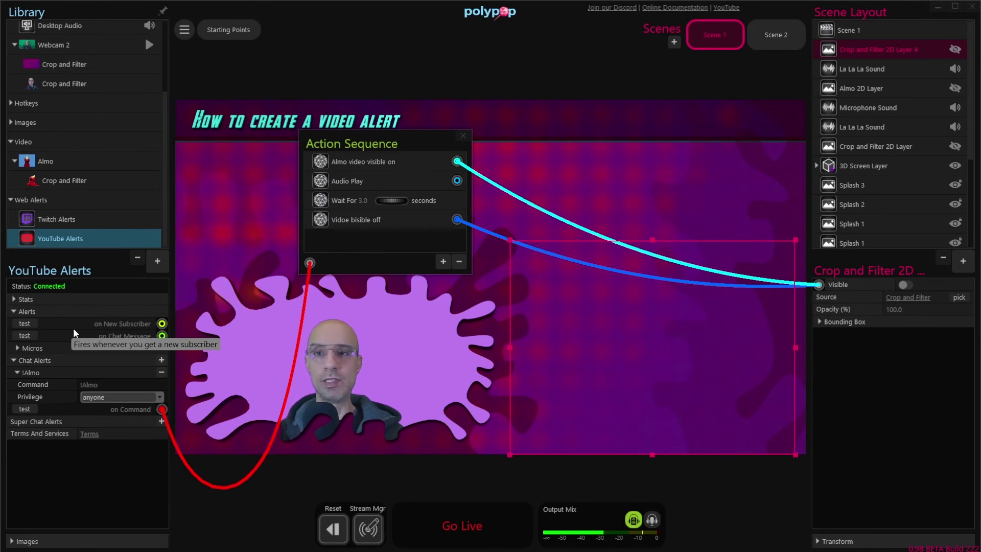
Add a 3D particles emitter (3D Particles 2) and test Emit Burst twice.
click(969, 264)
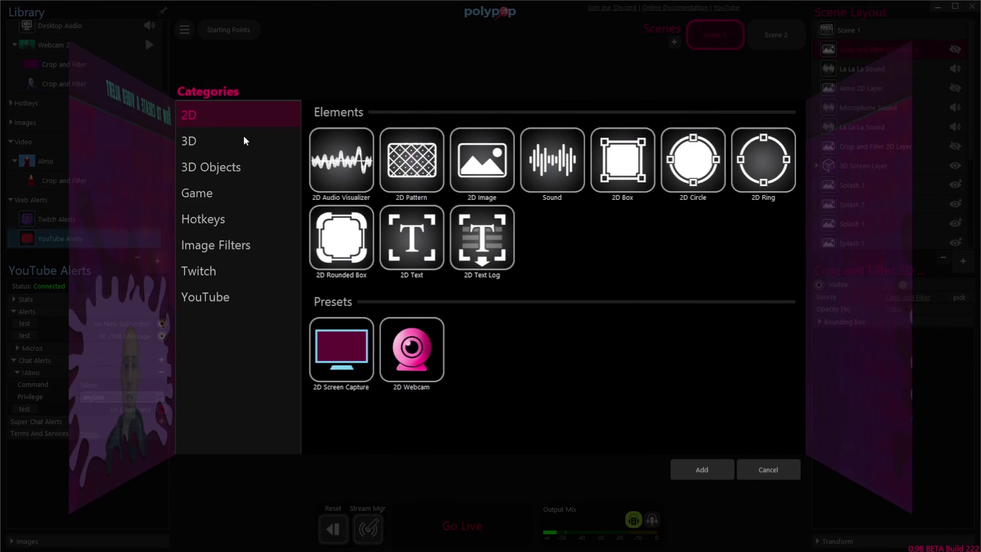
click(249, 144)
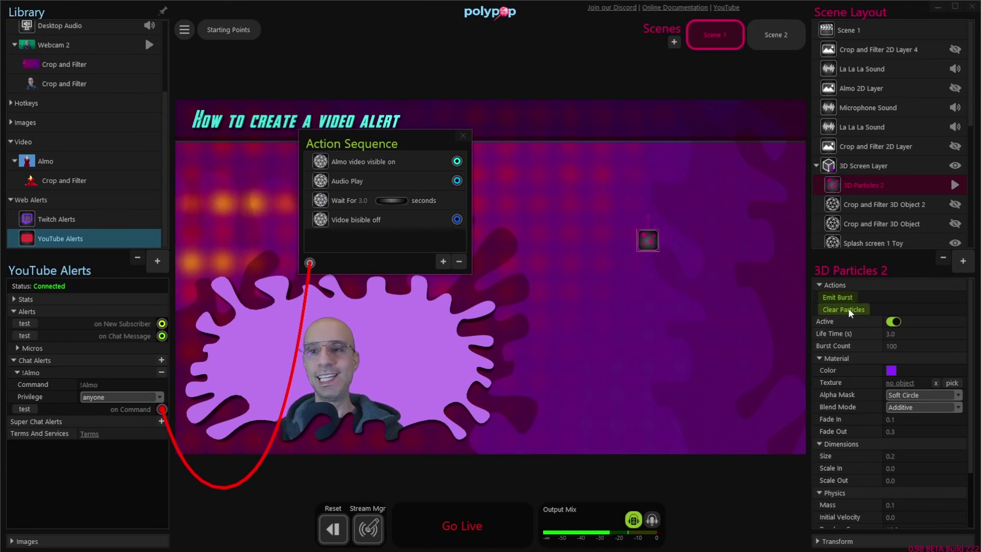
click(841, 298)
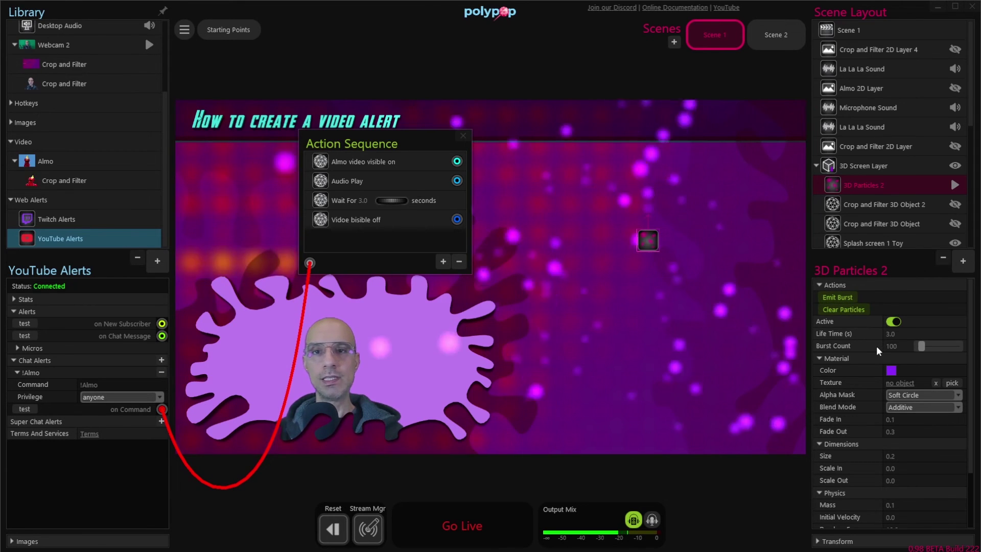
click(847, 297)
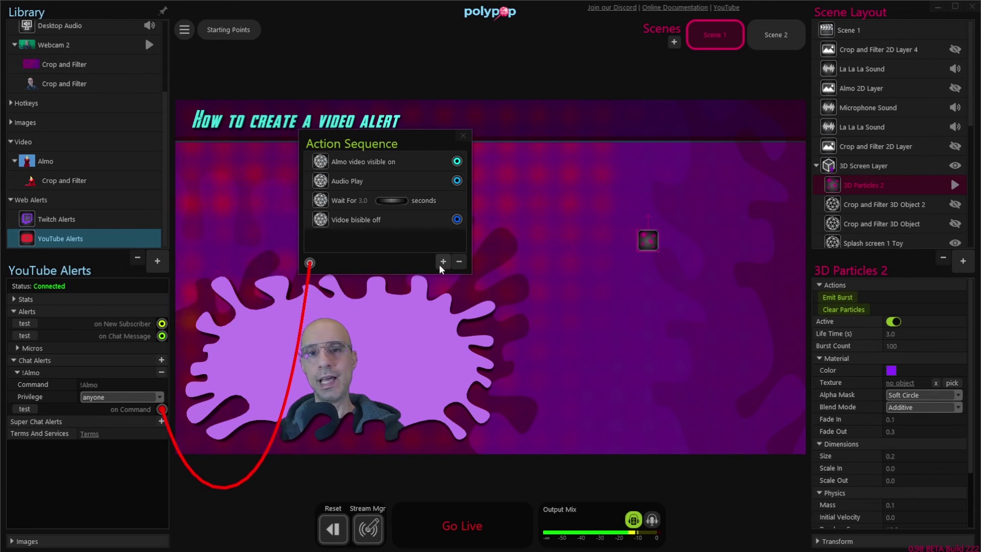
Add a first Particles Emitter step wired to Emit Burst and test the !Almo command.
click(447, 276)
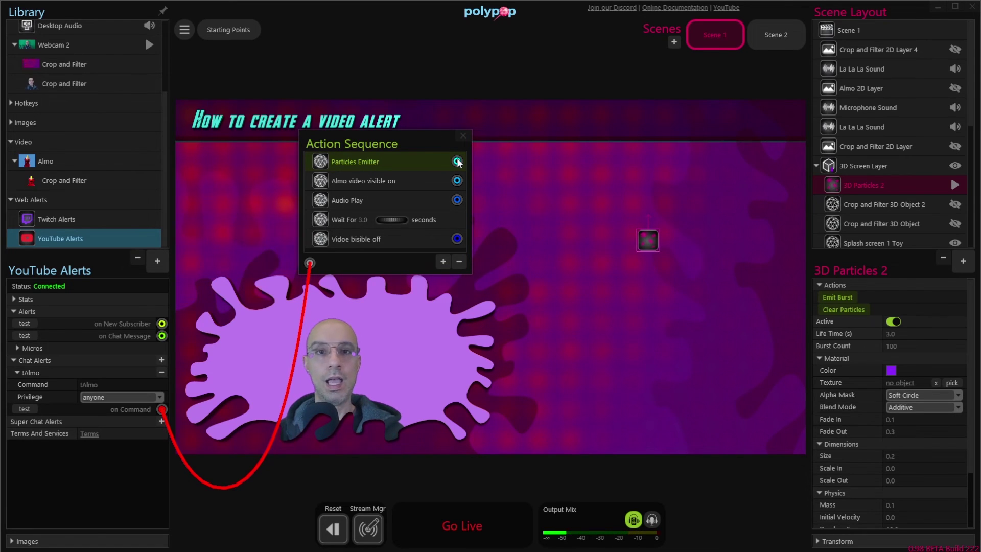
drag(457, 161, 487, 186)
drag(603, 267, 819, 298)
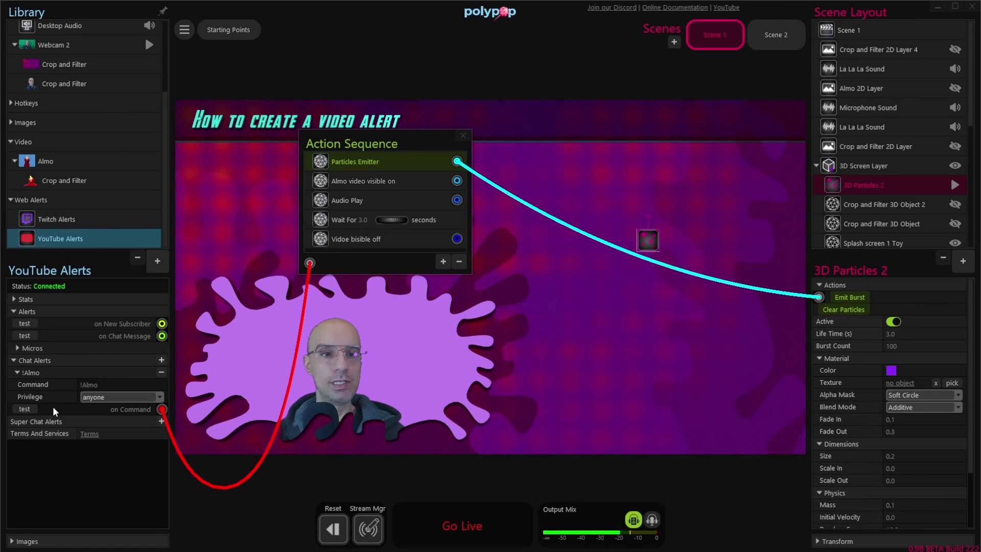
click(26, 410)
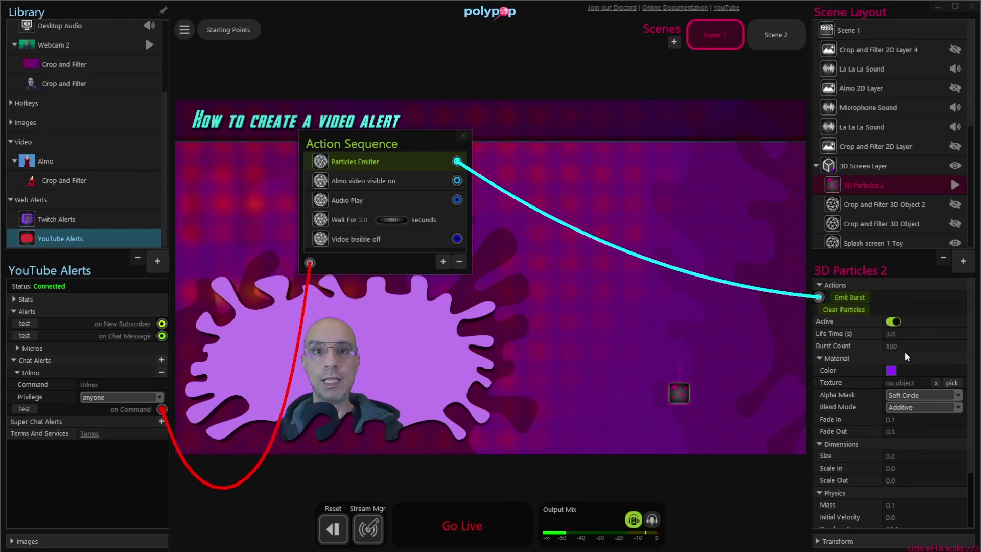
Make the particles orange with a Hard Circle alpha mask, testing the alert along the way.
click(892, 370)
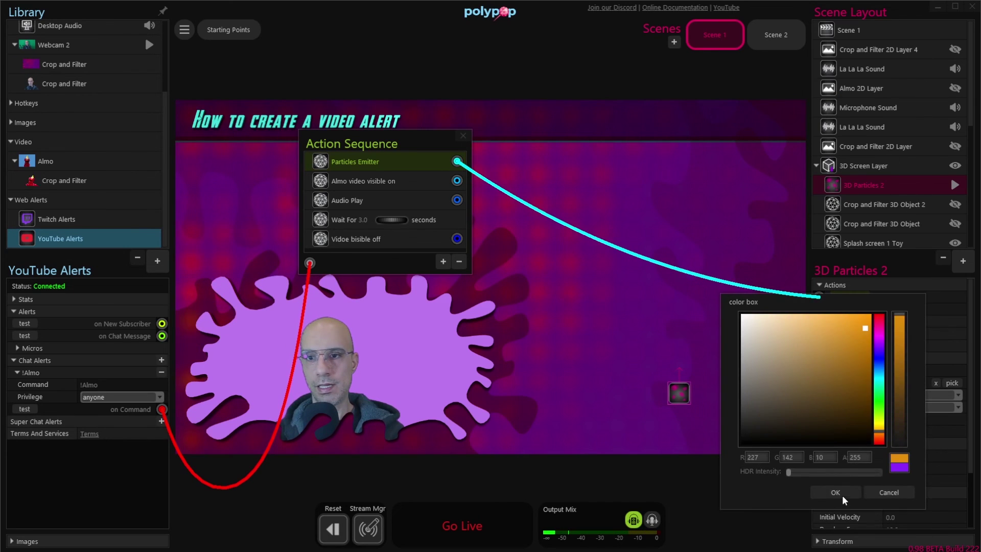
click(845, 493)
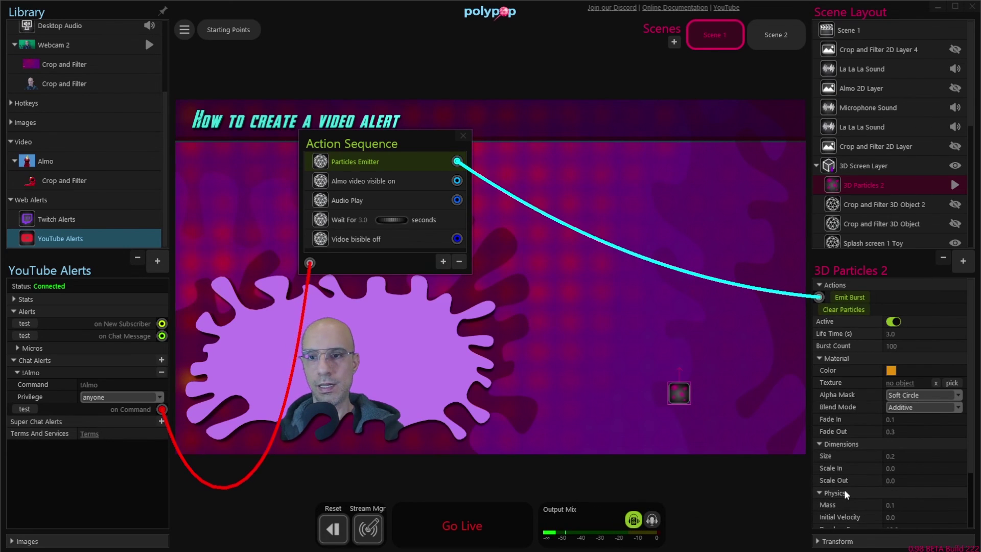
click(25, 409)
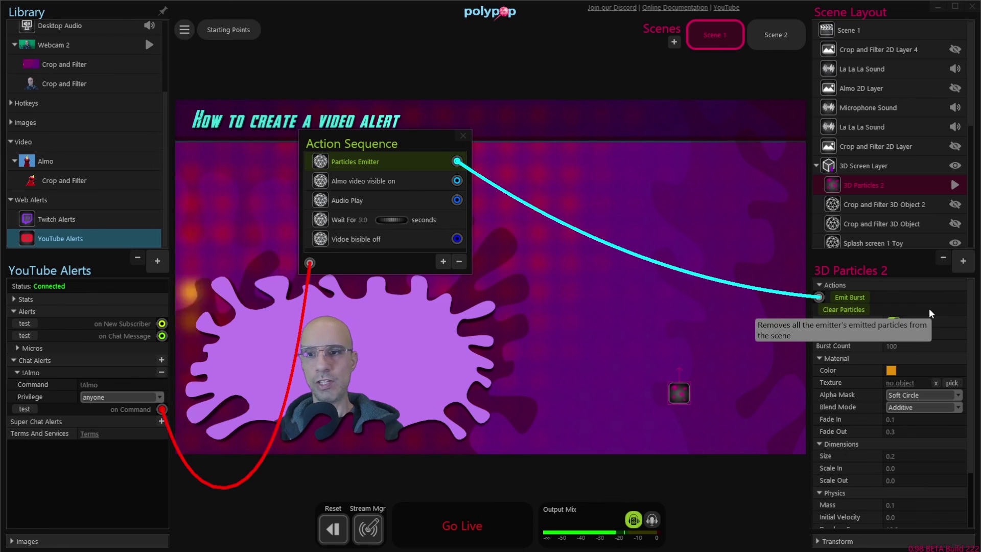
click(935, 398)
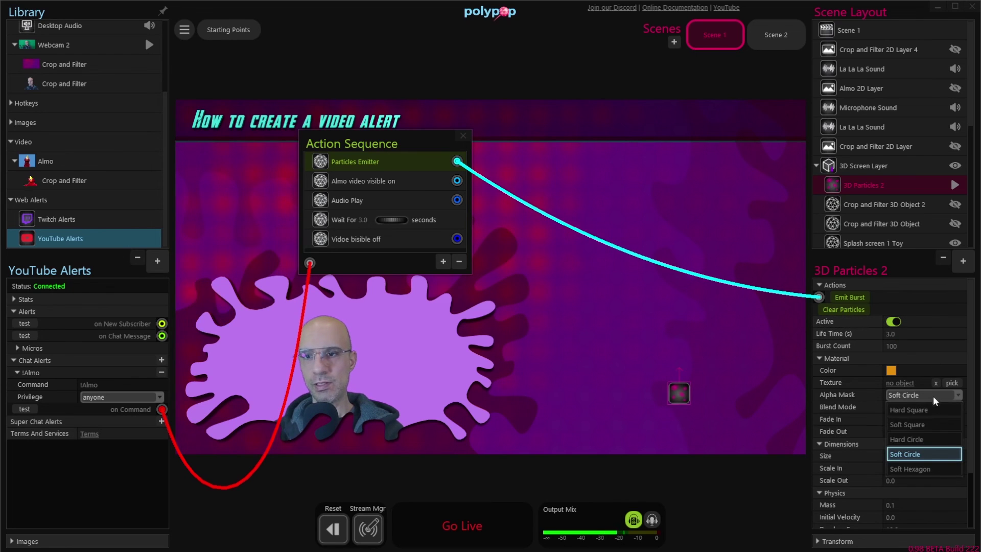
click(936, 439)
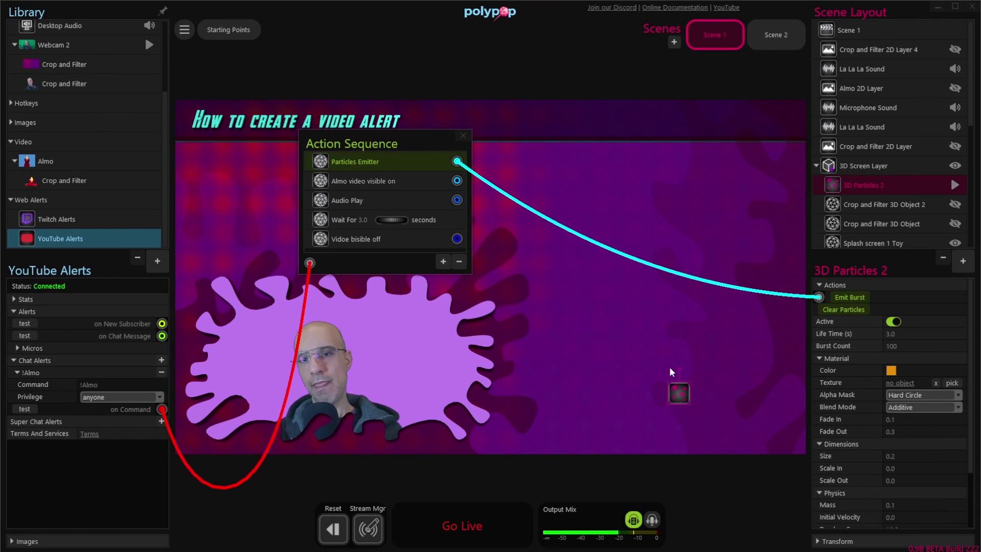
click(534, 68)
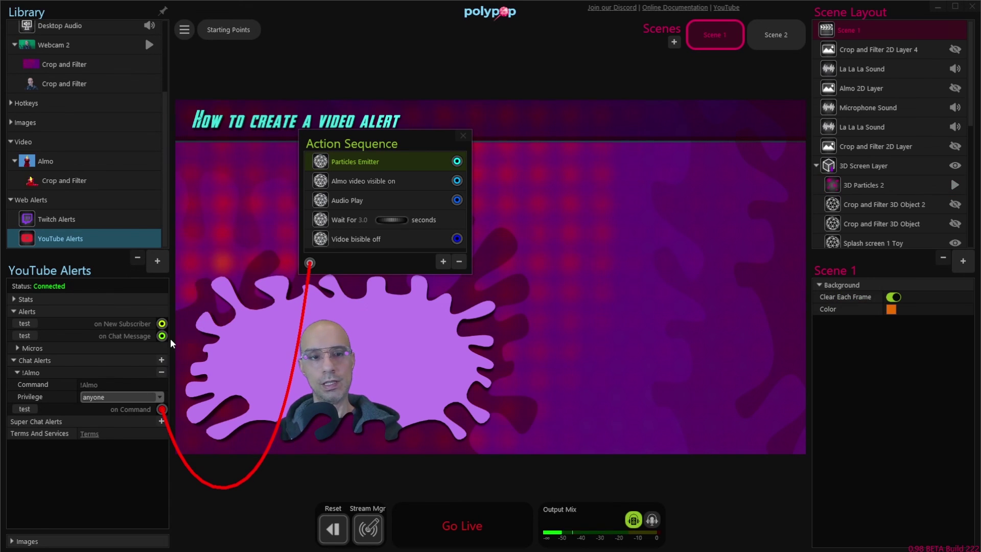
click(23, 409)
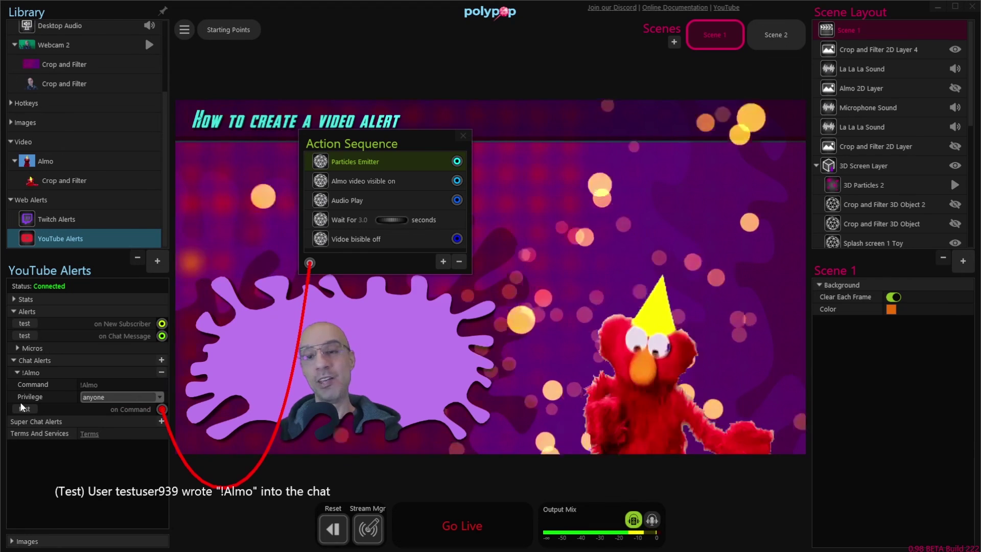